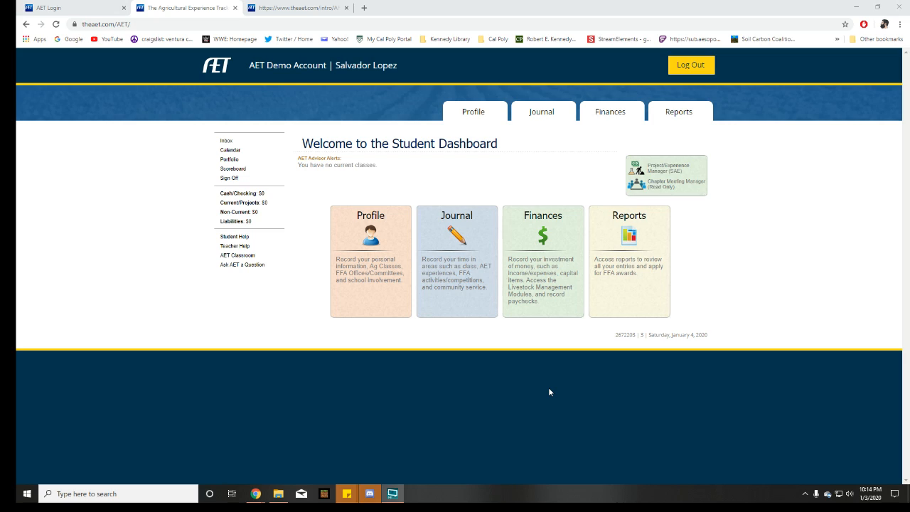
Start a new SAE cash expense entry in Finances and set its date to 1/3/2020
click(548, 230)
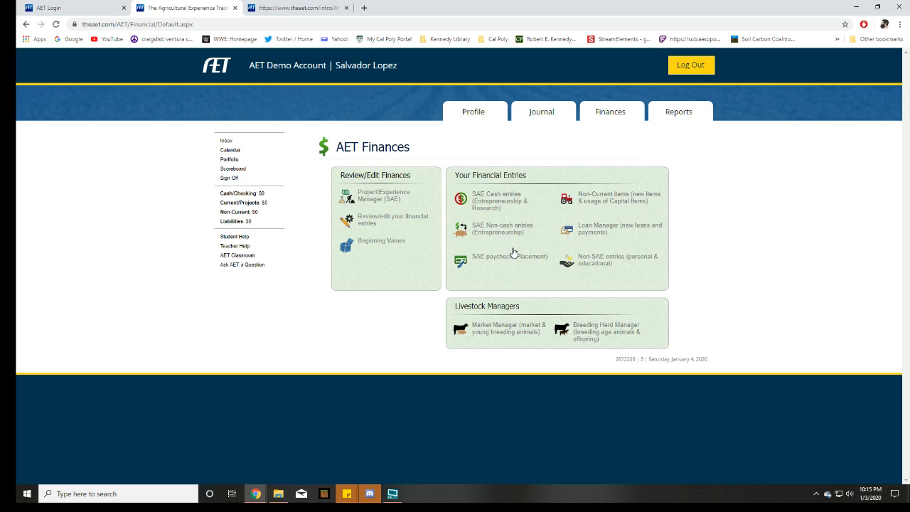
click(495, 205)
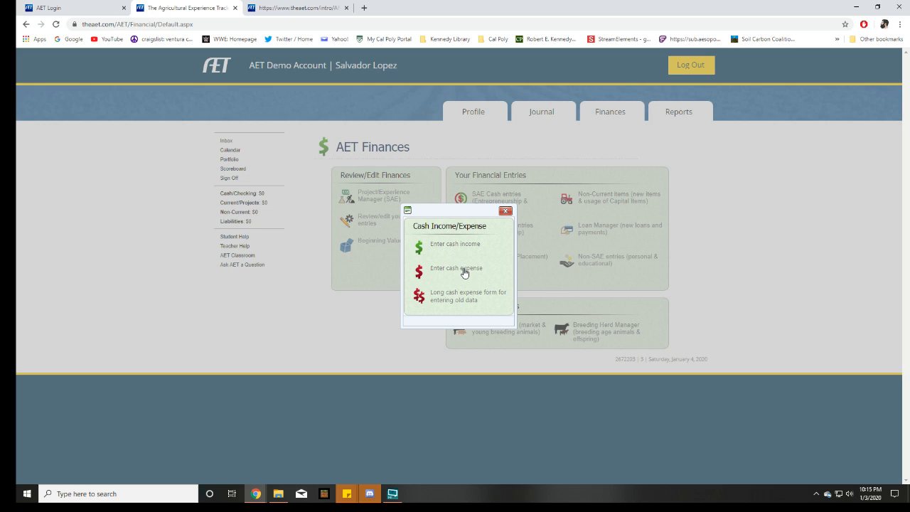
click(456, 272)
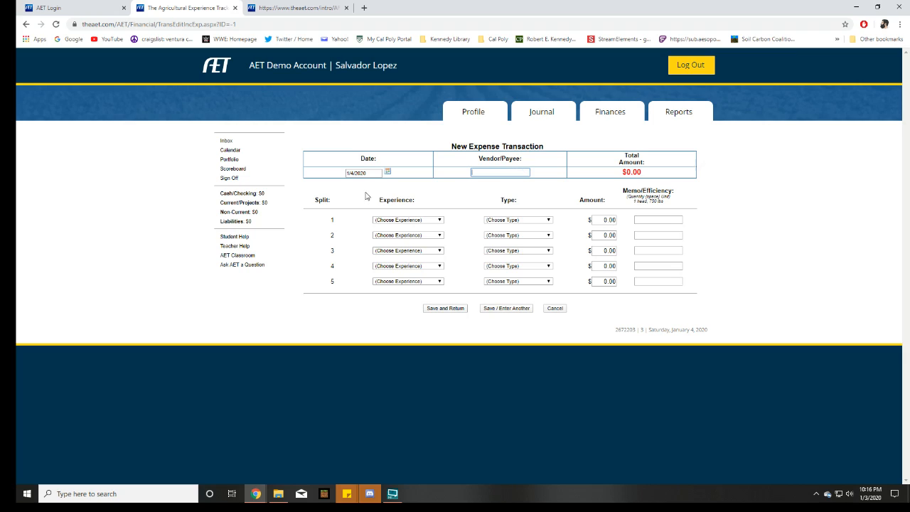
click(388, 172)
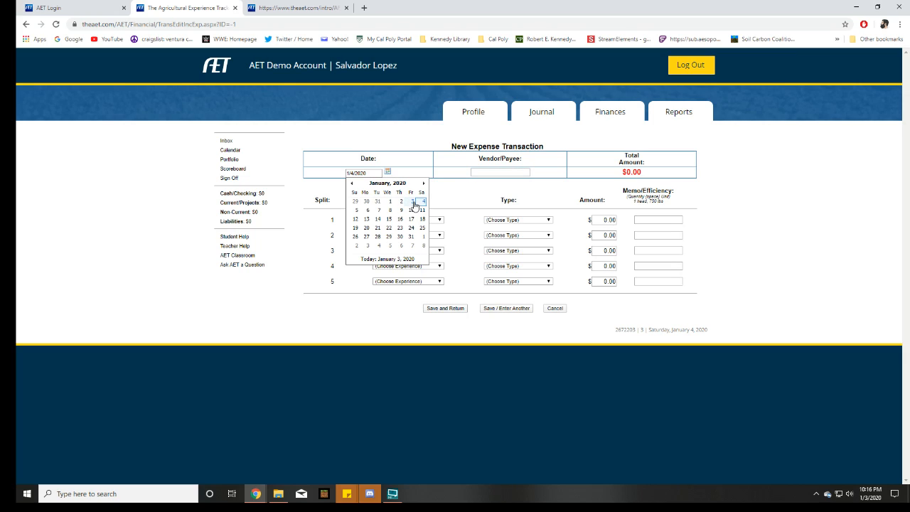
click(412, 203)
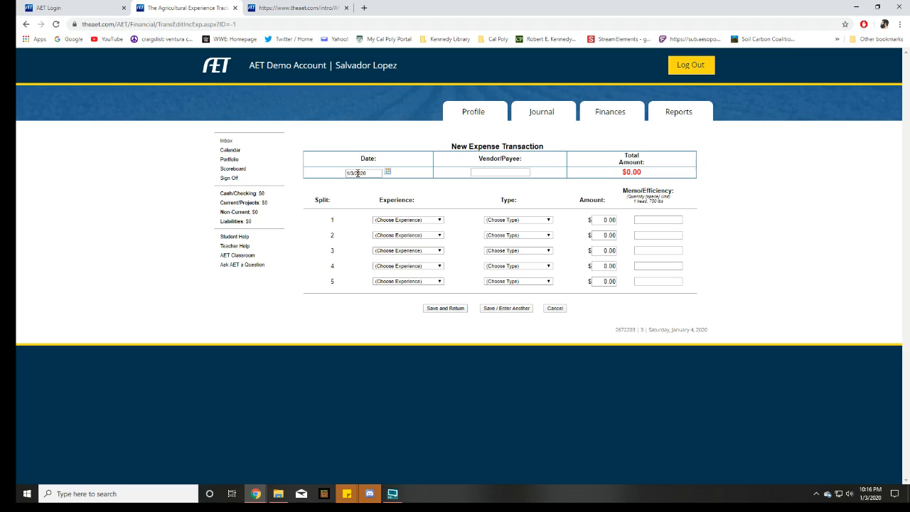
Enter the seller's full name as the vendor/payee of the expense
click(492, 172)
text(dy)
key(BackSpace)
key(BackSpace)
key(BackSpace)
key(BackSpace)
key(BackSpace)
key(BackSpace)
click(601, 196)
drag(511, 172, 464, 181)
Assign the first split to 1st Year Pig Project - Betsy as a Feed expense of $20.00
click(439, 220)
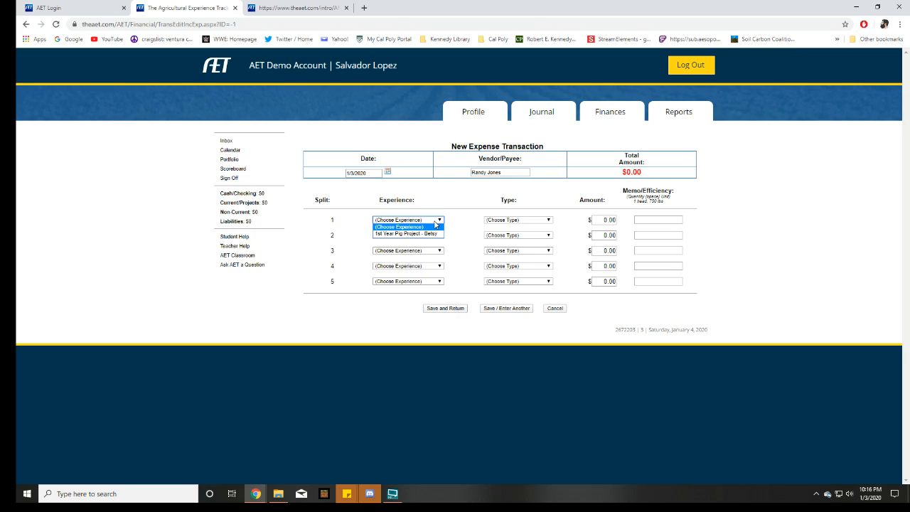
click(383, 237)
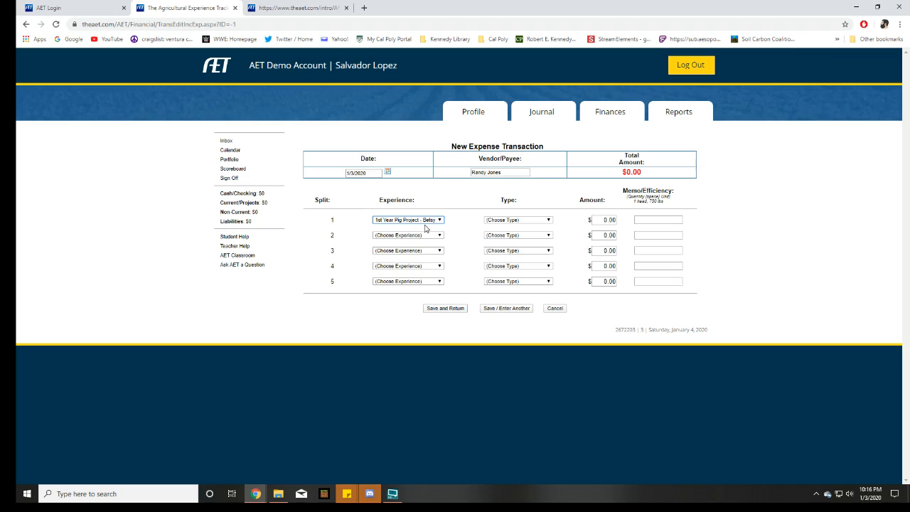
click(517, 221)
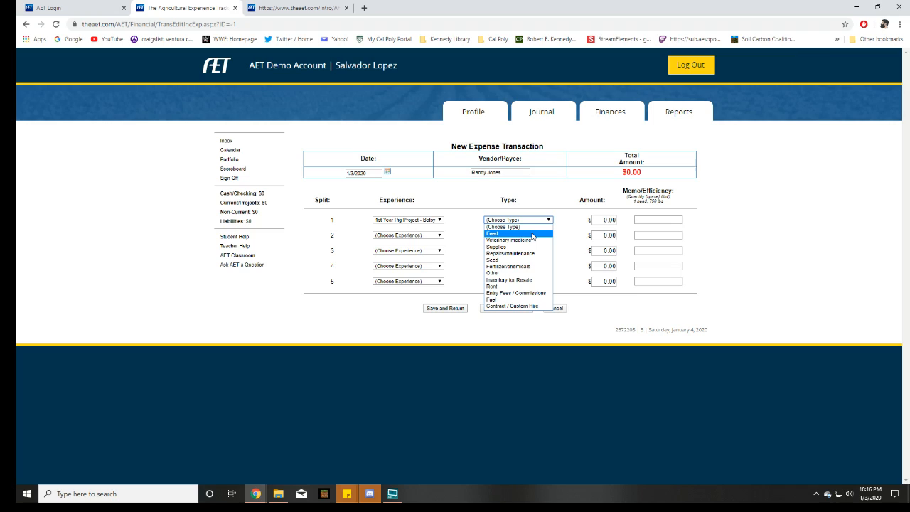
click(530, 235)
click(605, 222)
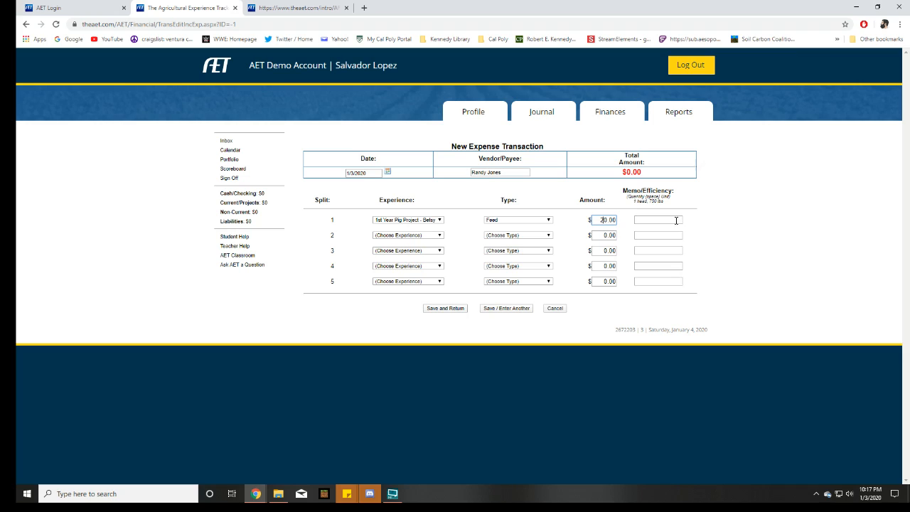
Set the first split's memo to Gen X Feed
click(677, 221)
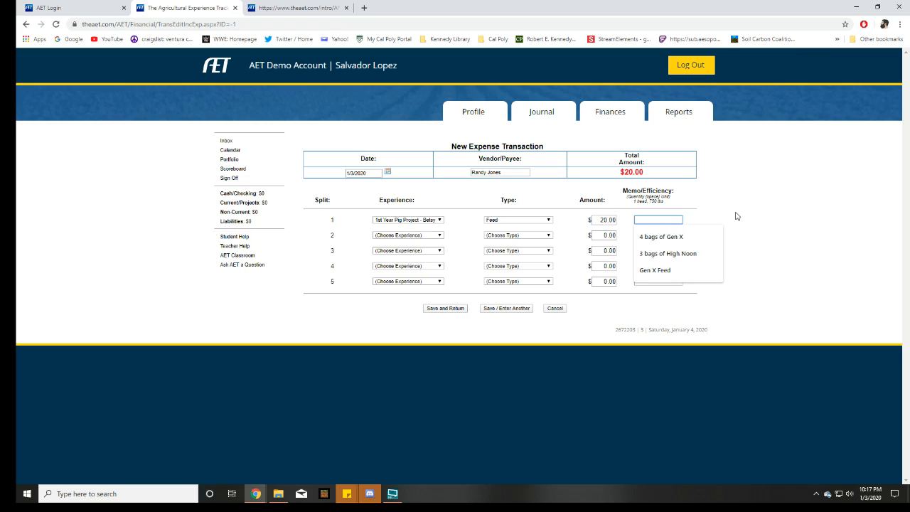
click(685, 272)
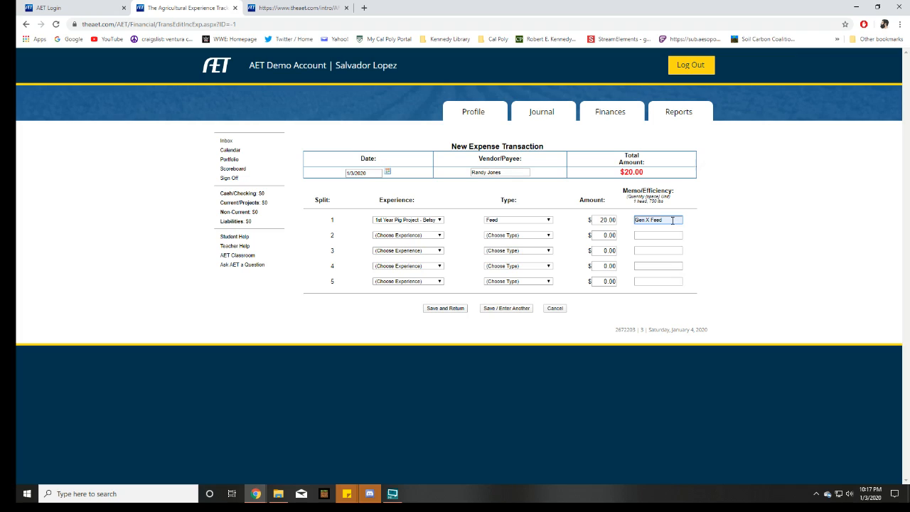
click(696, 224)
mouse_move(635, 222)
mouse_down()
mouse_move(709, 229)
mouse_move(635, 222)
mouse_up()
click(709, 230)
click(798, 199)
Assign the second split to 1st Year Pig Project - Betsy with type Other and an amount of $450.00
click(416, 239)
click(427, 250)
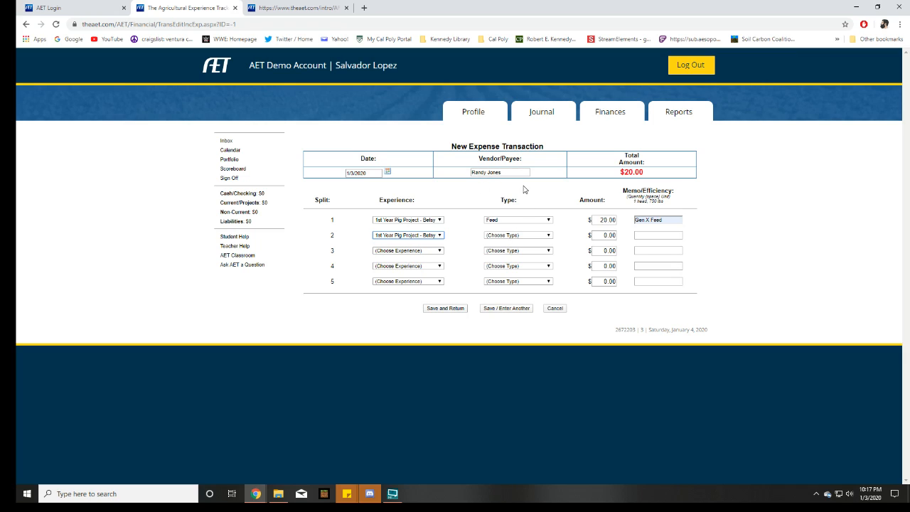
click(518, 236)
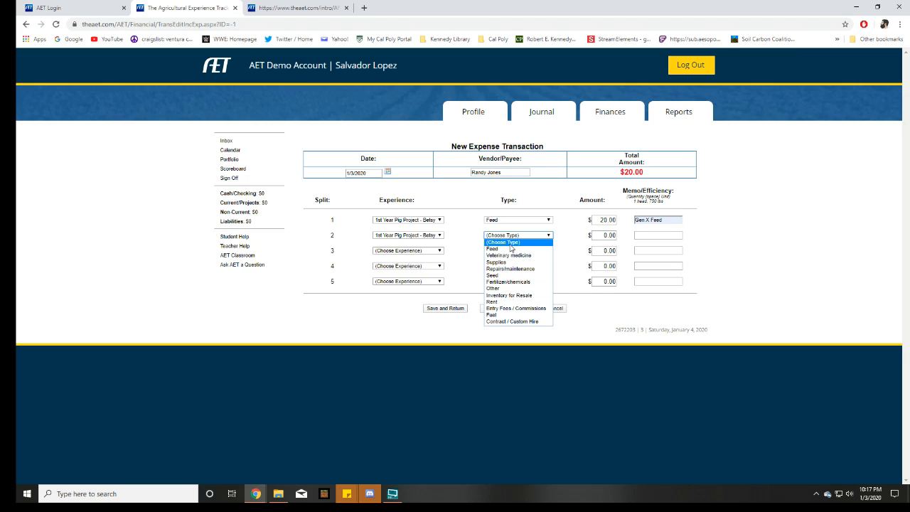
click(519, 289)
click(608, 236)
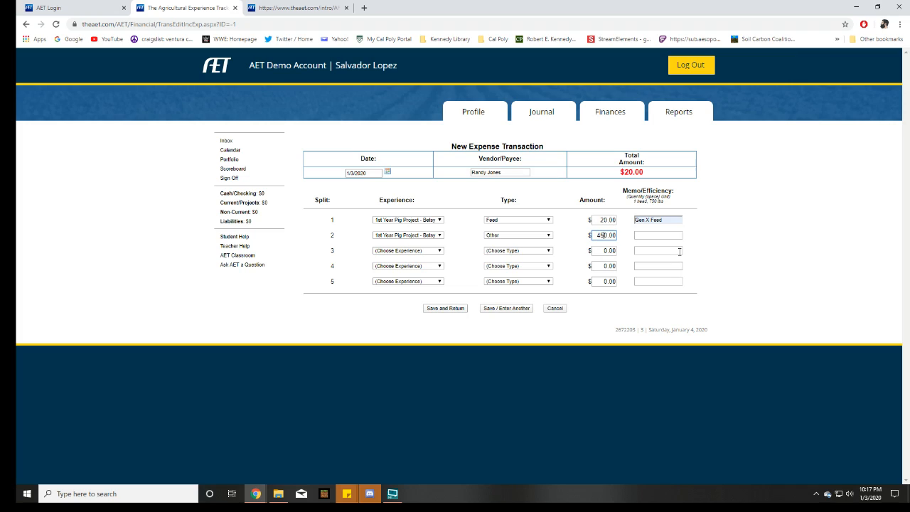
Set the second split's memo to Purchase Pig, correcting its spelling, and save the expense, returning to the transaction list
click(644, 235)
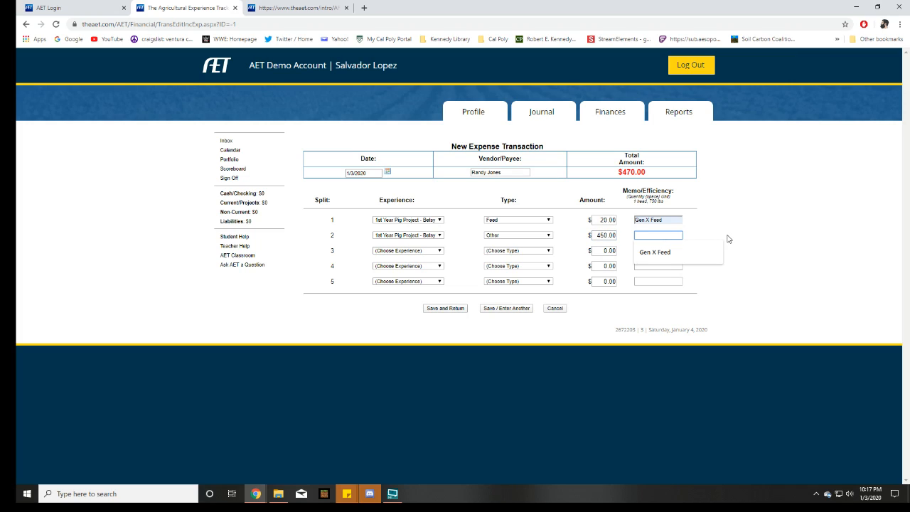
text(Purhcas)
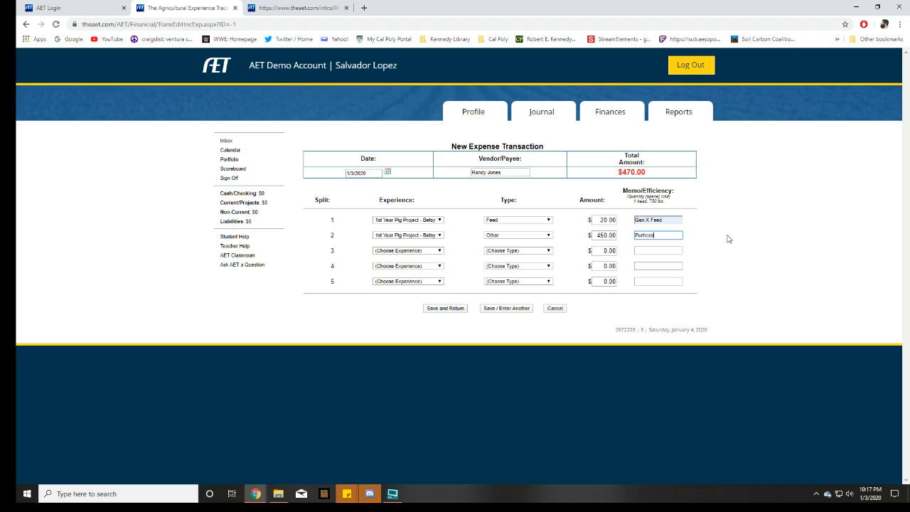
text(e Pig)
right_click(631, 241)
right_click(640, 238)
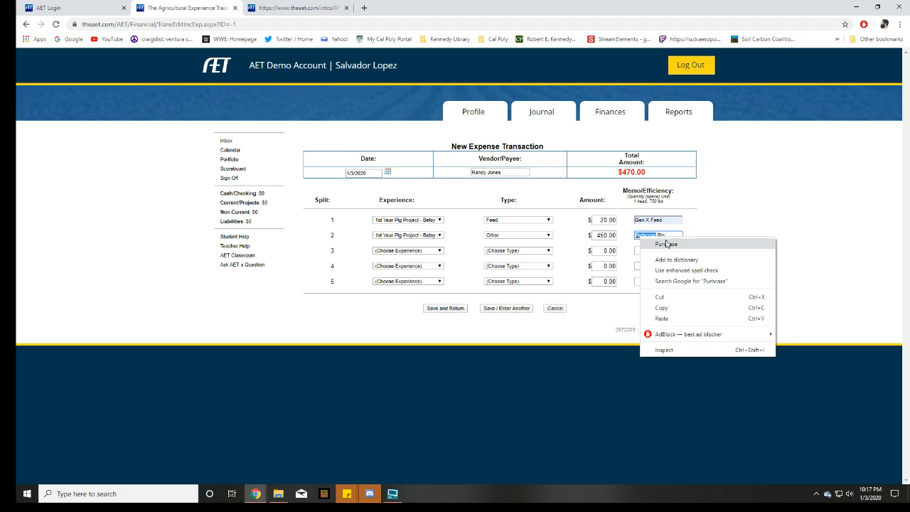
click(667, 244)
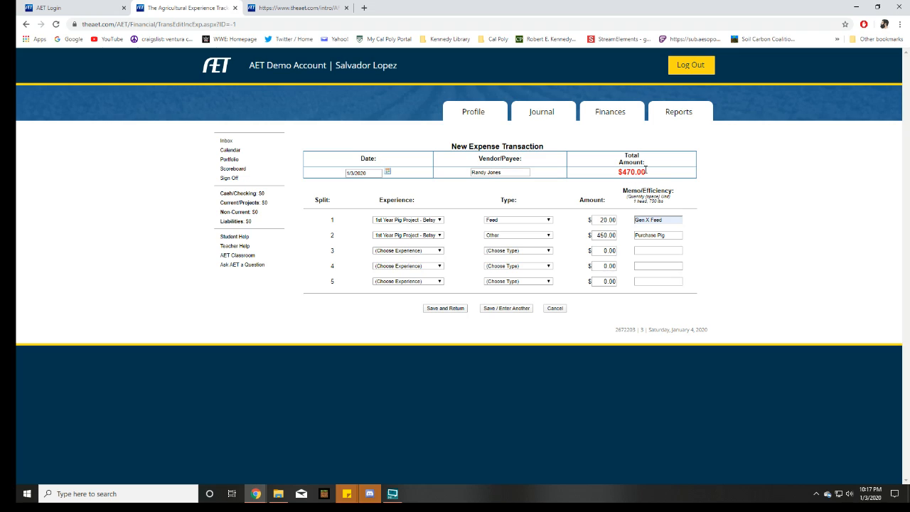
click(445, 309)
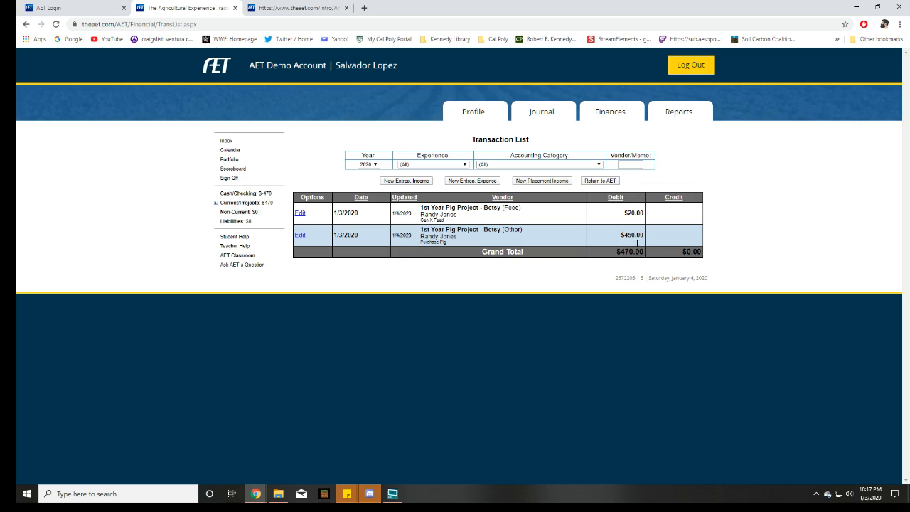
Start another SAE cash expense entry in Finances and set its date to 1/4/2020
click(605, 118)
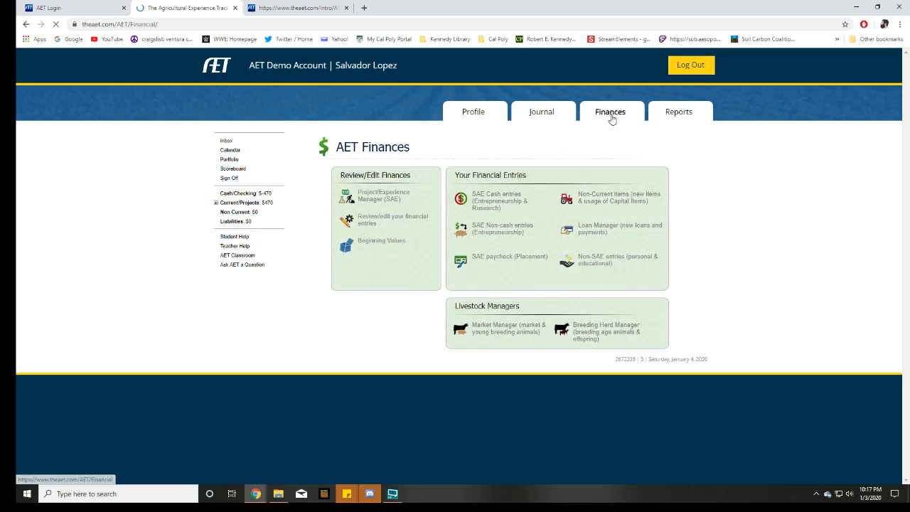
click(482, 205)
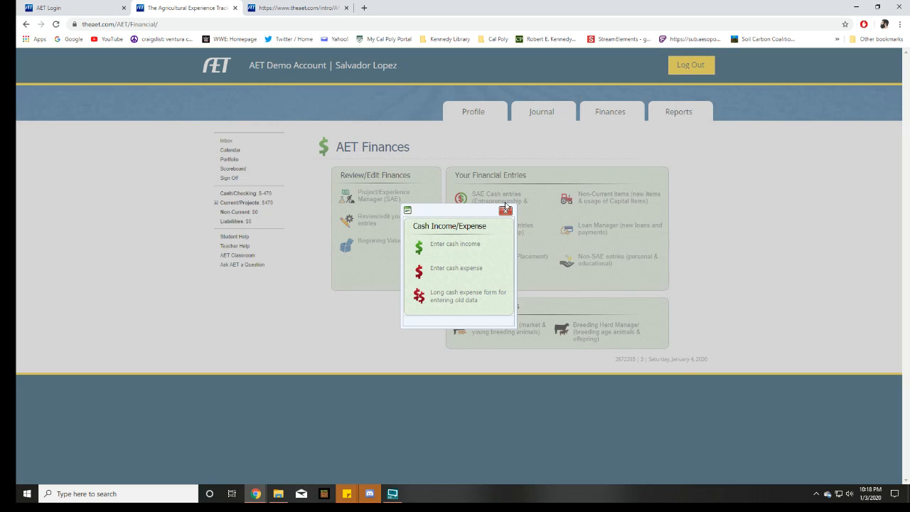
click(454, 275)
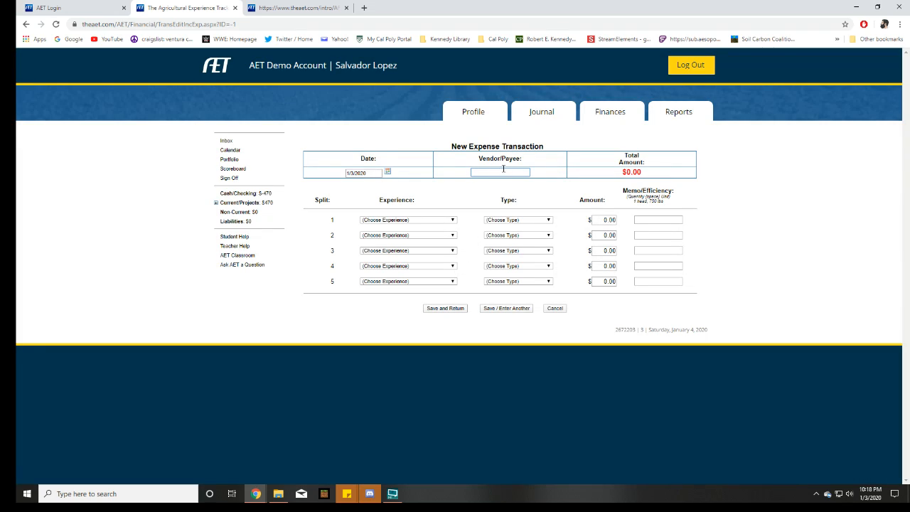
click(388, 172)
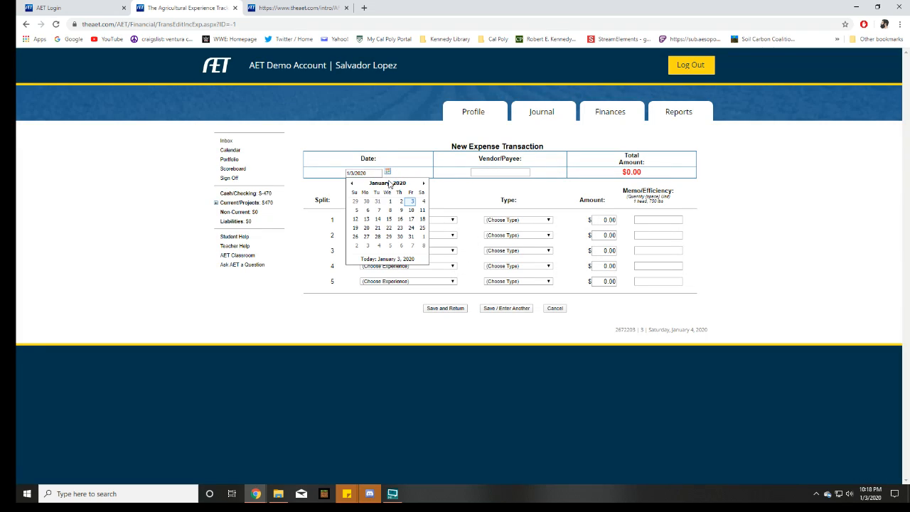
click(425, 202)
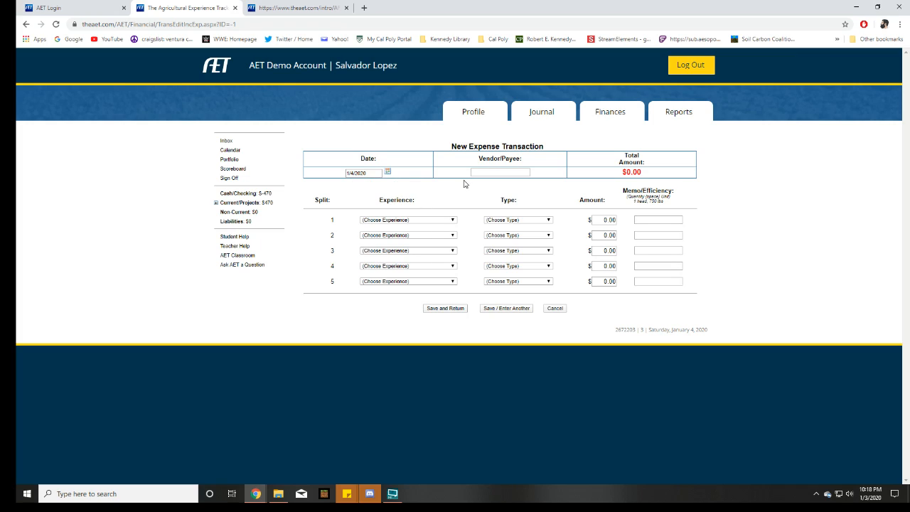
Enter Golden State Hay as the vendor and assign the first split to the 2020 Betsy pig project with type Feed
click(502, 174)
click(433, 223)
click(435, 236)
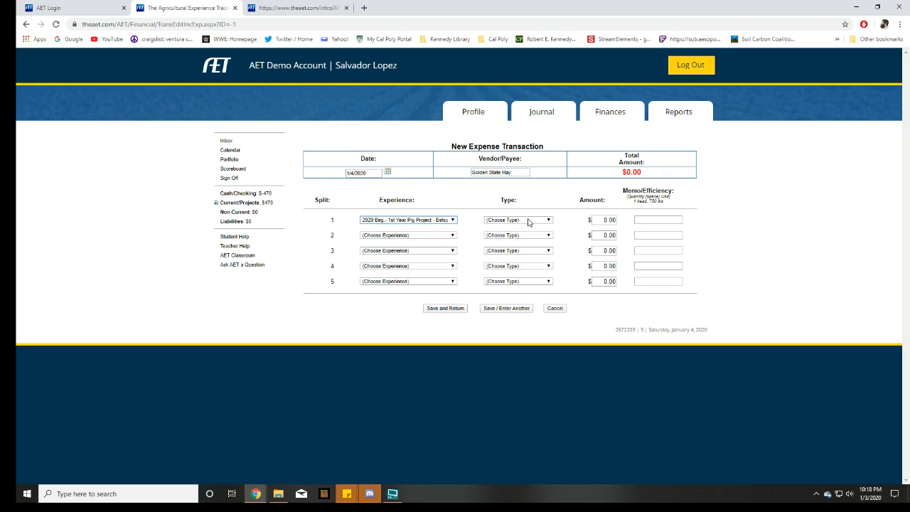
click(528, 222)
click(532, 233)
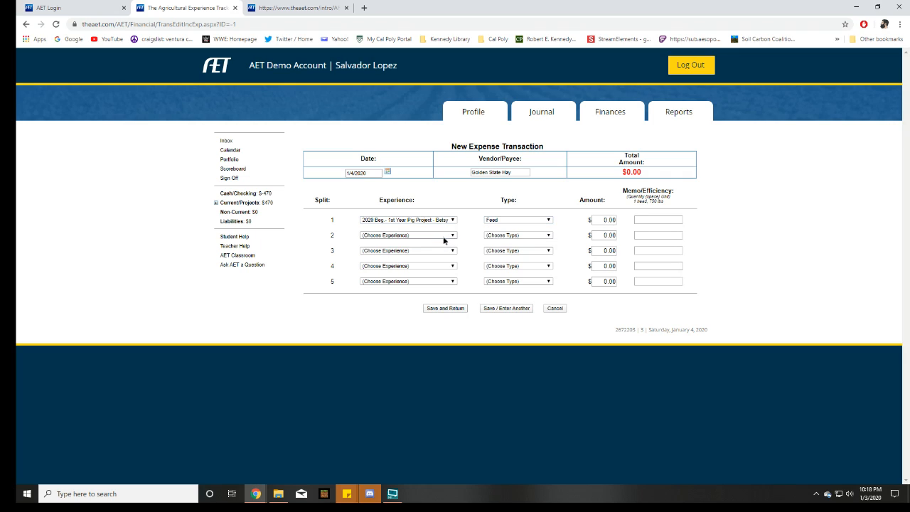
Assign the second split to the 2020 Betsy pig project with type Veterinary medicine
click(444, 237)
click(433, 248)
click(501, 237)
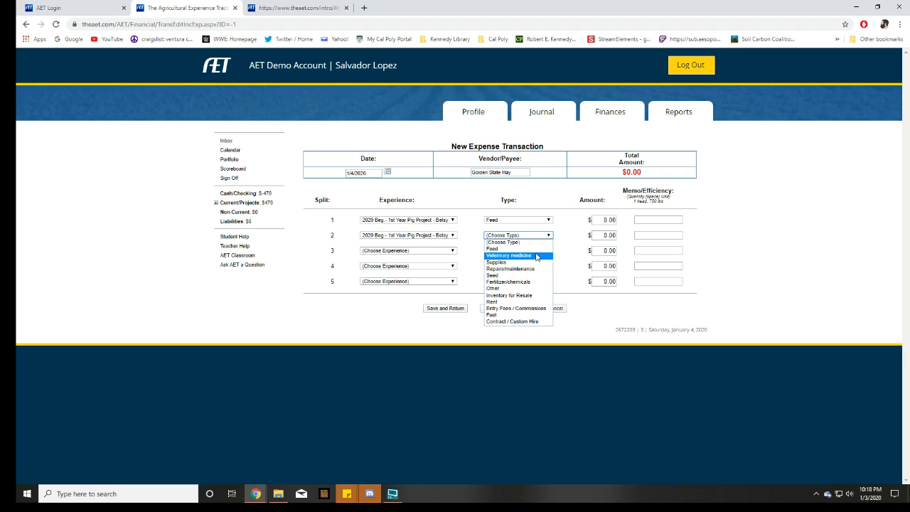
click(537, 256)
Assign the third split to the 2020 Betsy pig project with type Supplies
click(441, 253)
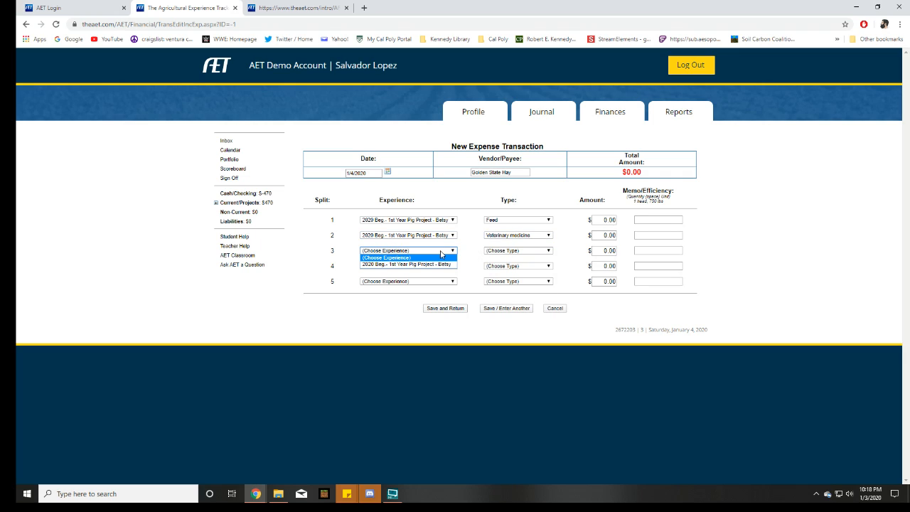
click(442, 265)
click(530, 251)
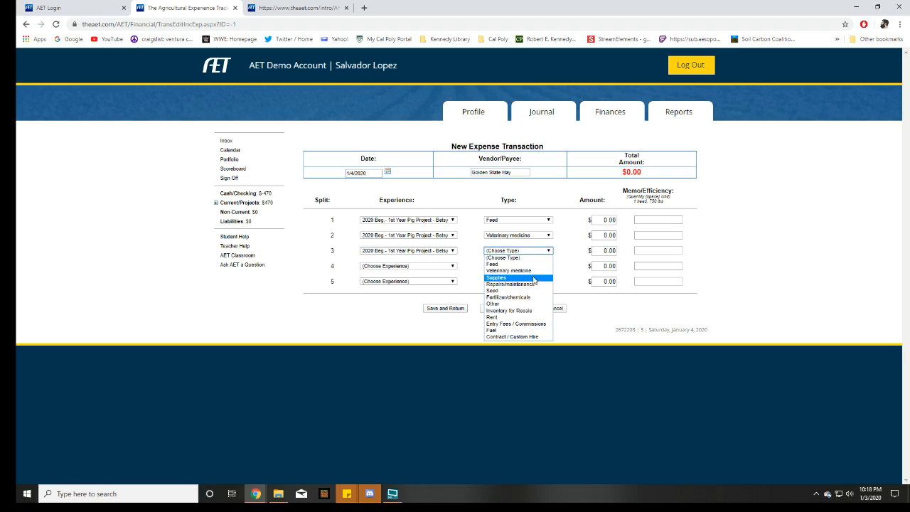
click(532, 272)
click(517, 251)
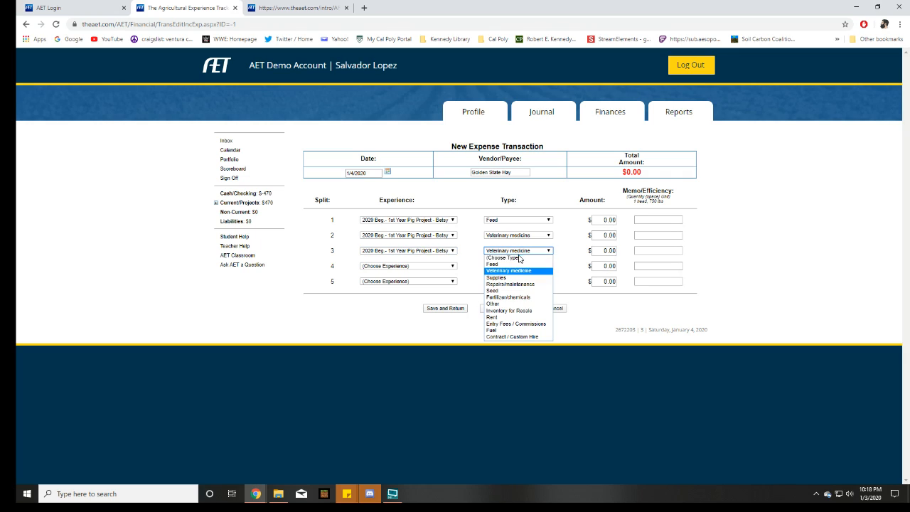
click(517, 278)
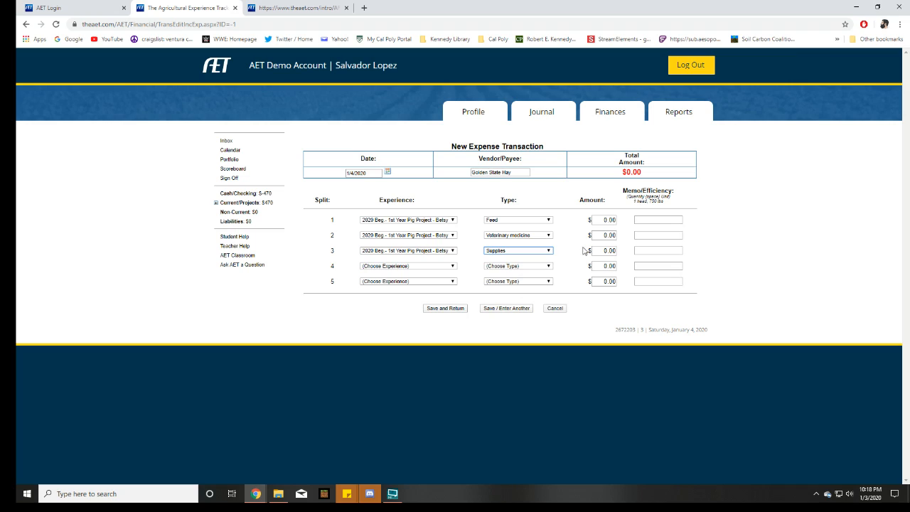
Set the Feed split's amount to $20.00 and its memo to Gen X Feed
click(602, 220)
text(2)
click(669, 220)
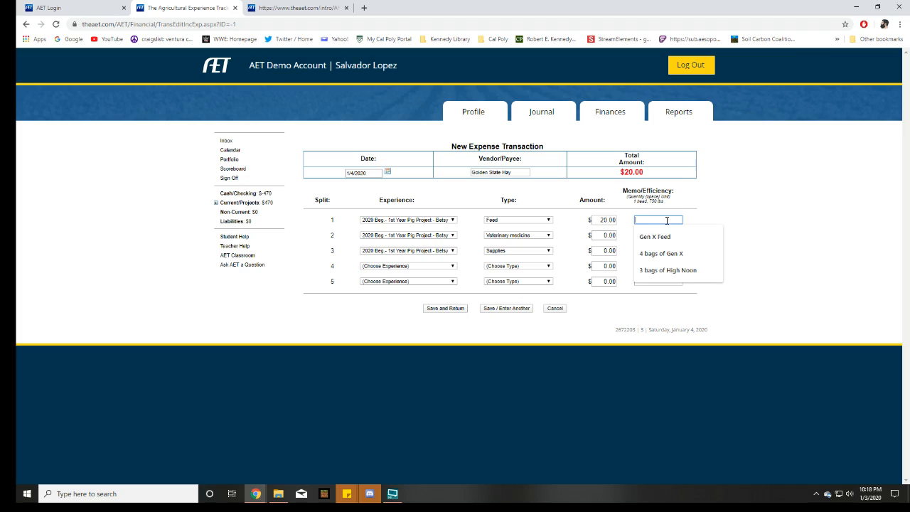
click(664, 236)
Set the Veterinary medicine split's amount to $20.00 and its memo to Dewormer
click(604, 235)
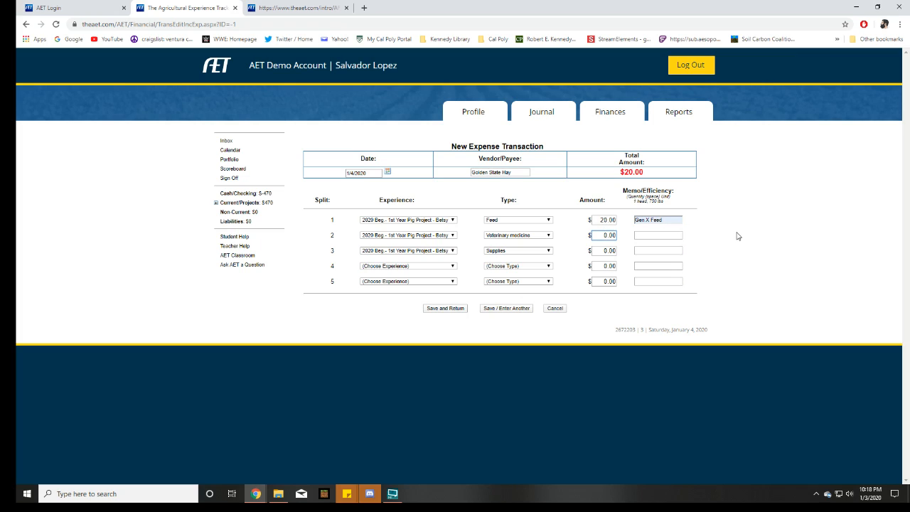
click(671, 237)
text(Dewormer)
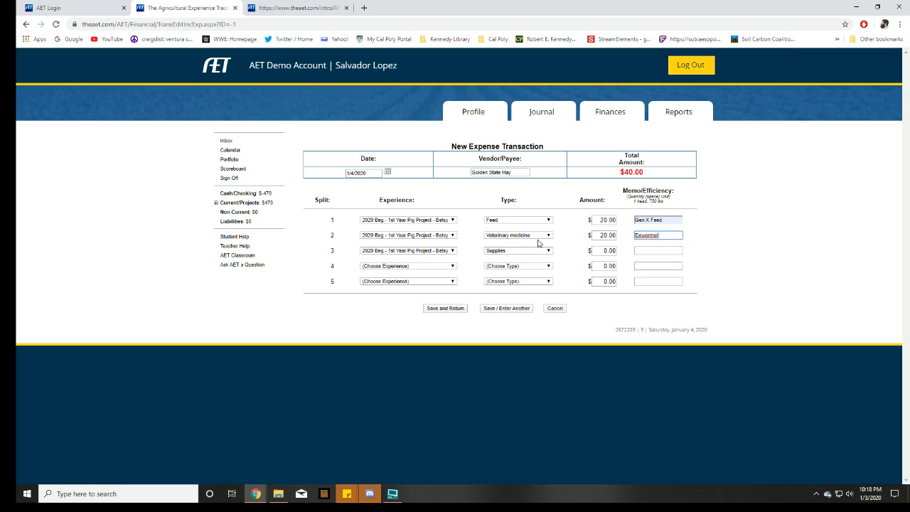
click(563, 240)
Set the Supplies split's amount to $25.00 and its memo to Show stick, and save the expense transaction
click(606, 252)
click(599, 235)
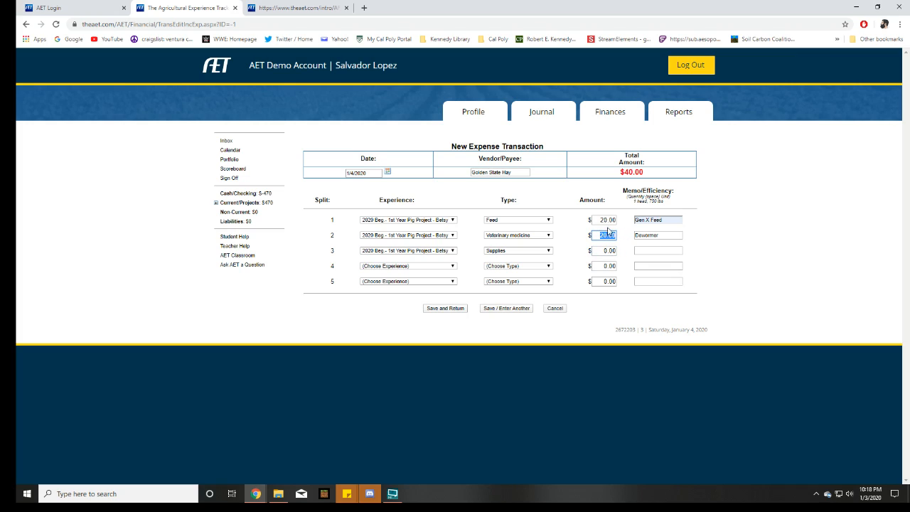
click(602, 251)
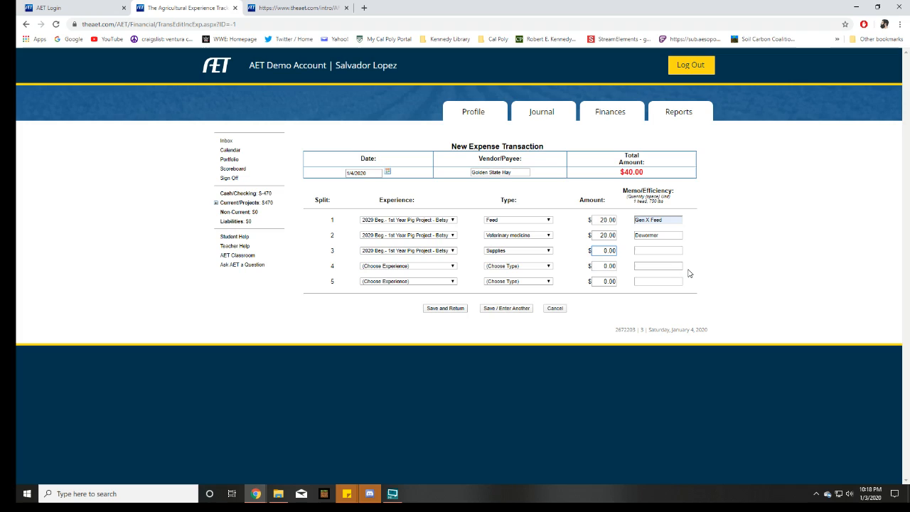
click(641, 251)
text(Show stick)
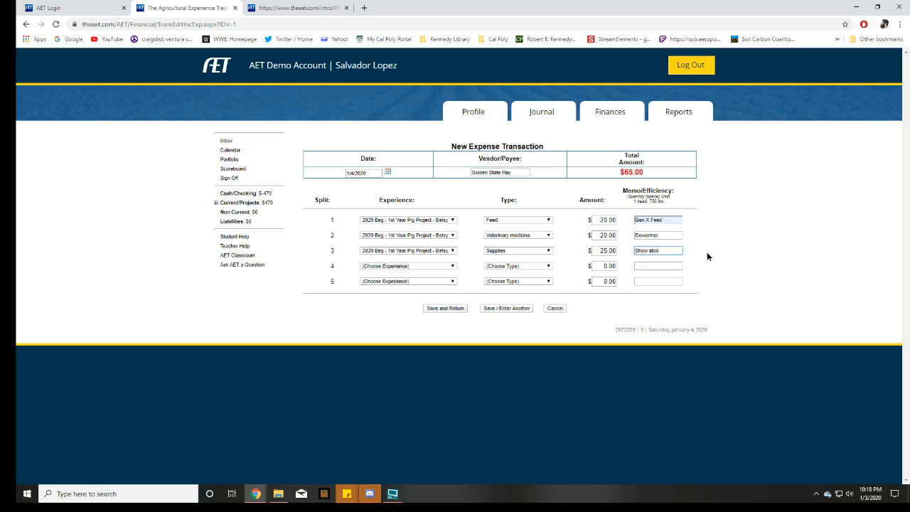
click(707, 252)
drag(471, 173, 534, 176)
click(534, 176)
click(454, 310)
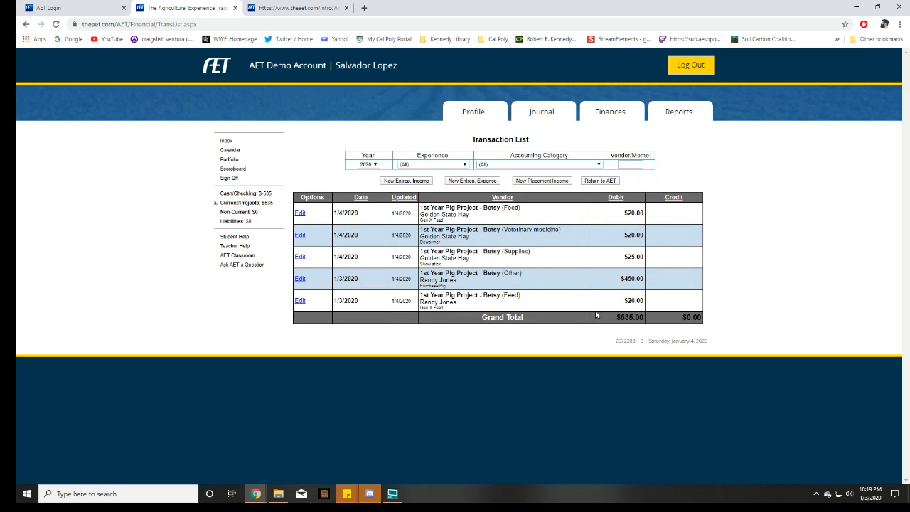
Start a new cash income entry from AET Finances with Wood Claesyon Foundation as the vendor
drag(656, 308, 627, 223)
click(639, 277)
click(610, 113)
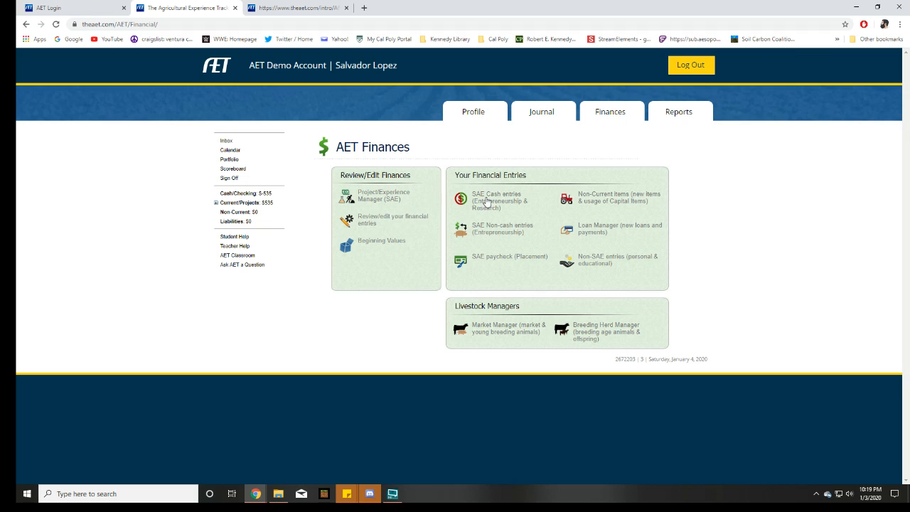
click(488, 203)
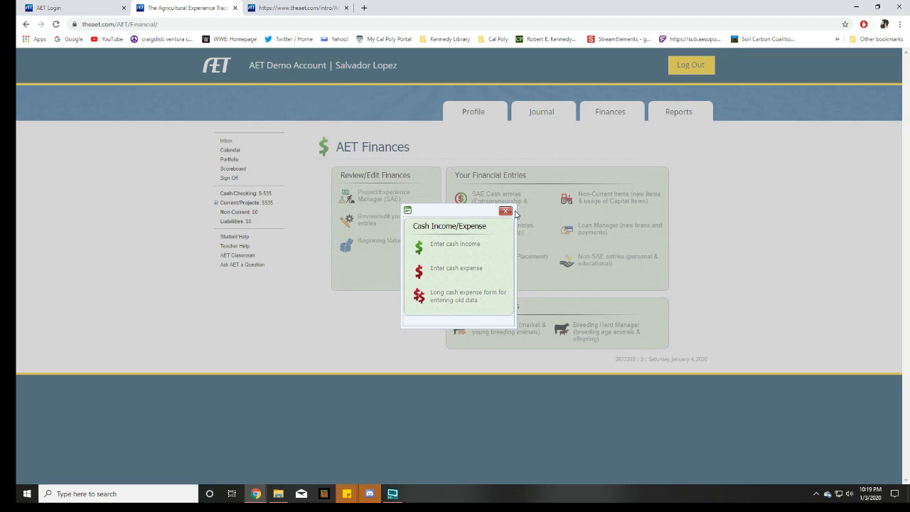
click(434, 249)
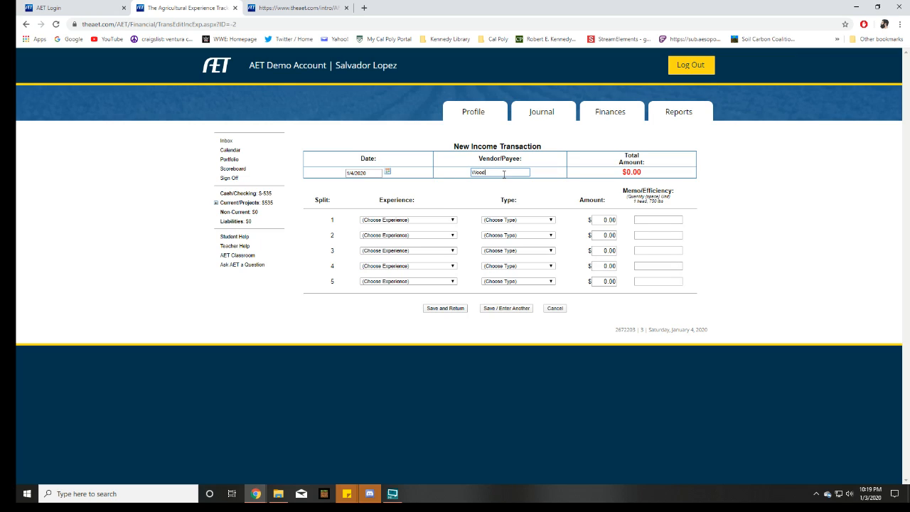
click(503, 173)
text(Wood Classroom Foundation)
click(488, 188)
Assign the first income split to the 2020 Betsy pig project as Cash/Market Sale with an amount of $2500.00
click(443, 221)
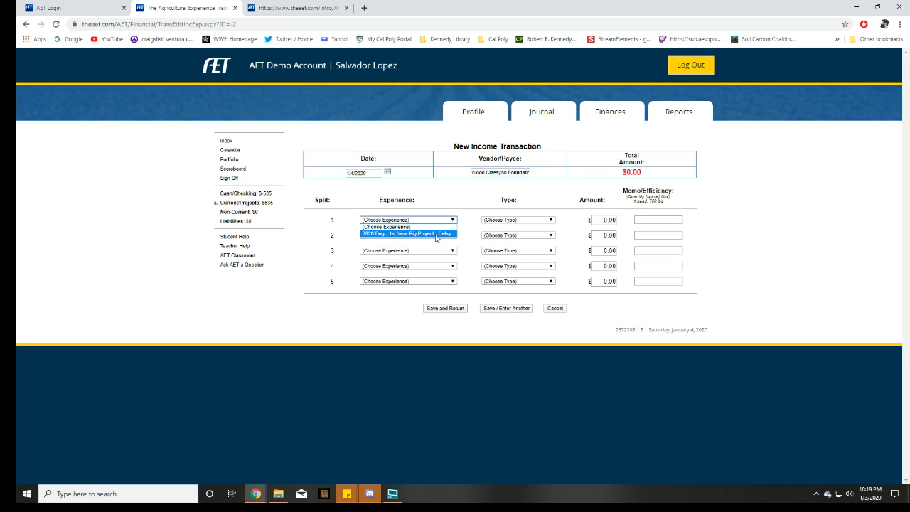
click(435, 234)
click(519, 220)
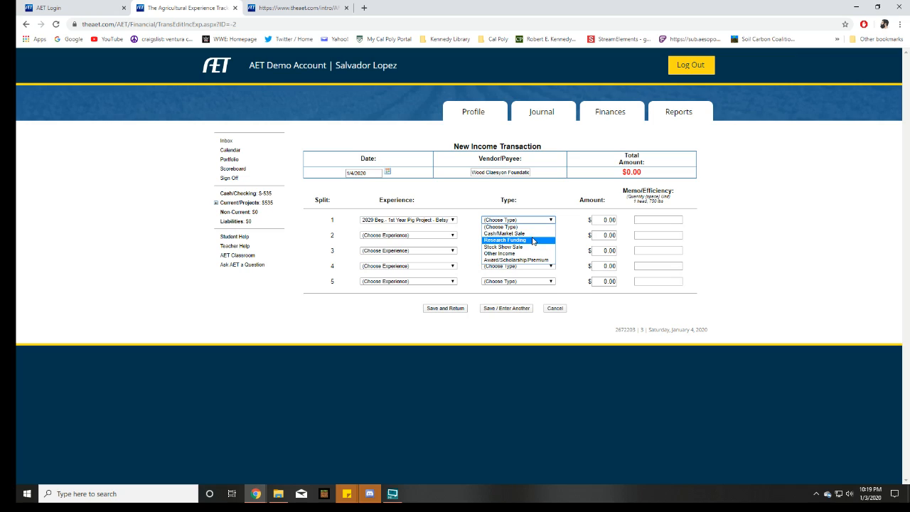
click(519, 234)
click(605, 220)
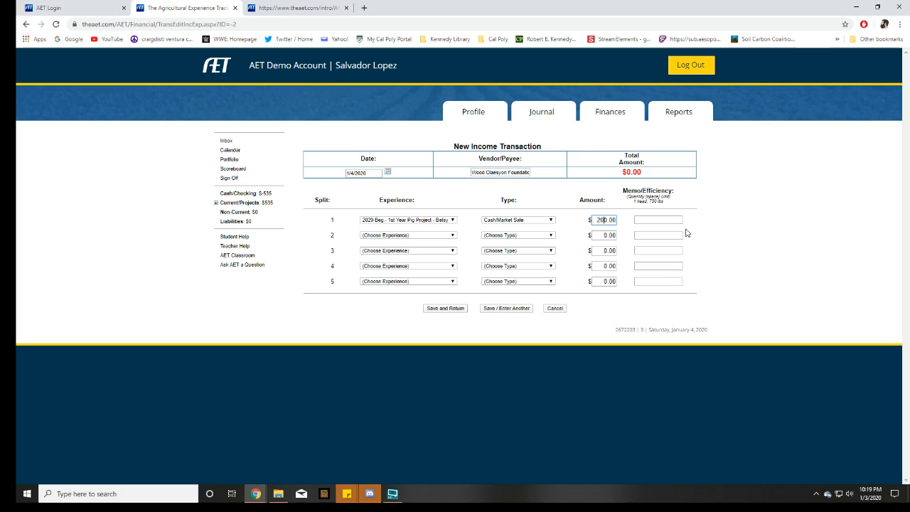
text(2500)
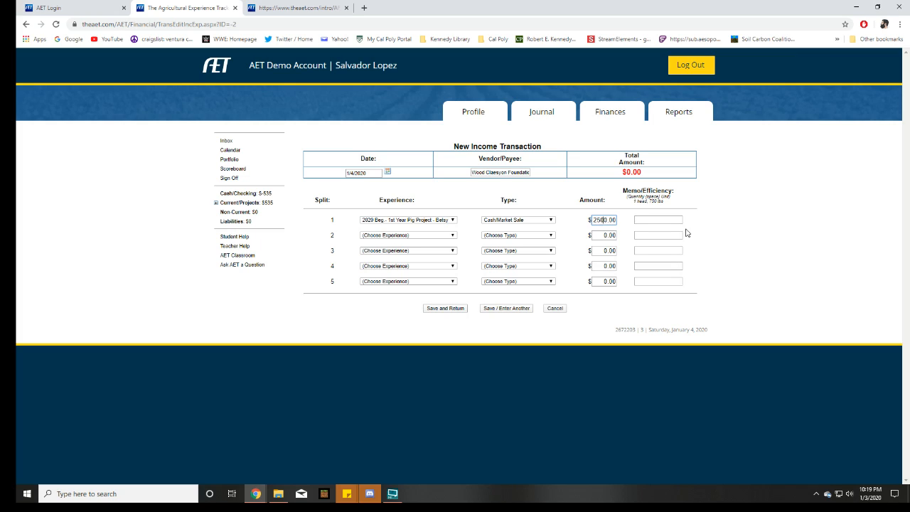
text(0)
click(687, 233)
click(448, 235)
click(446, 249)
click(511, 239)
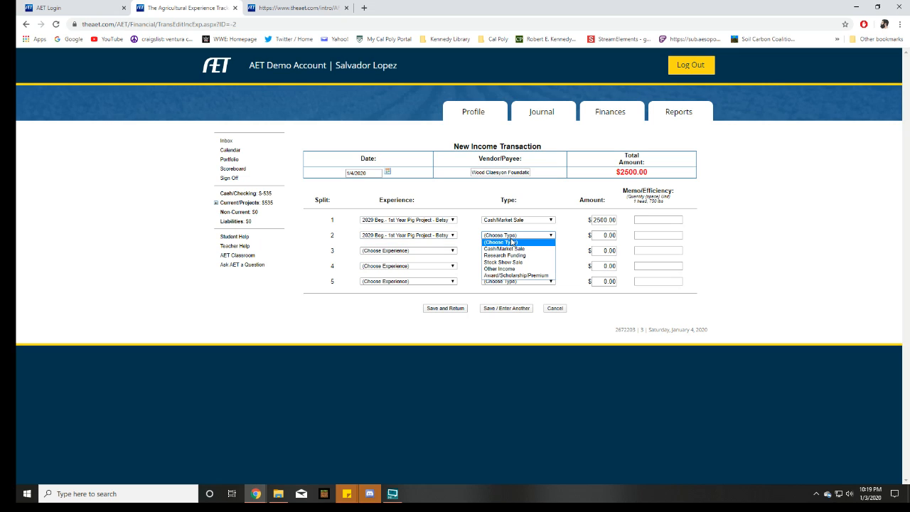
click(521, 236)
click(523, 236)
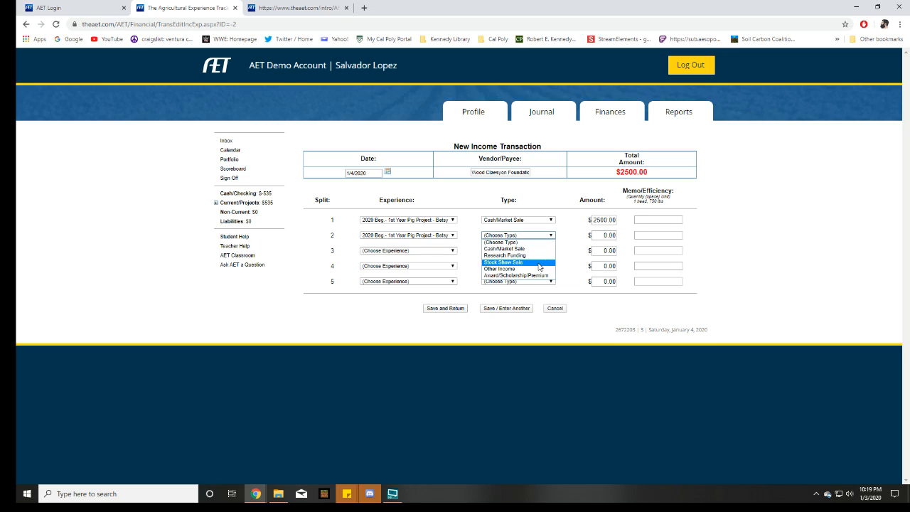
click(429, 235)
click(434, 236)
click(437, 243)
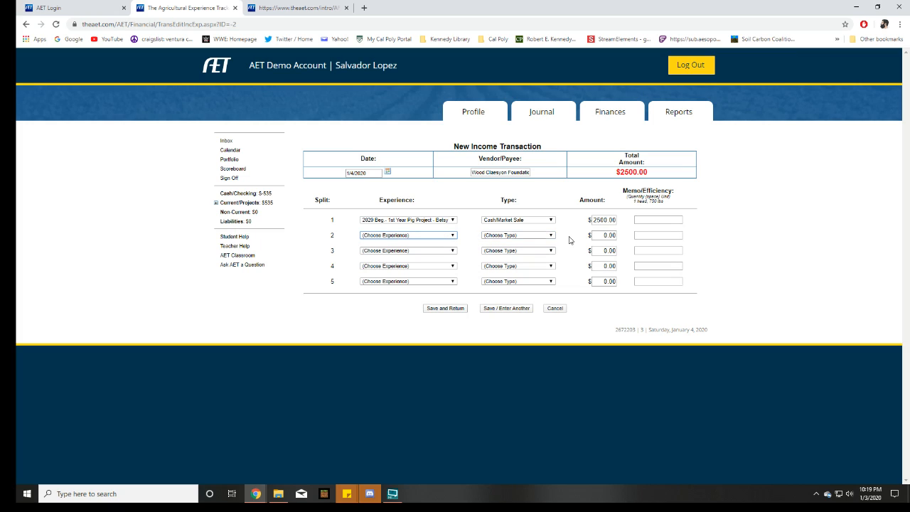
Enter Sold Pig as the Cash/Market Sale split's memo and save the income transaction
drag(470, 174, 532, 172)
click(568, 185)
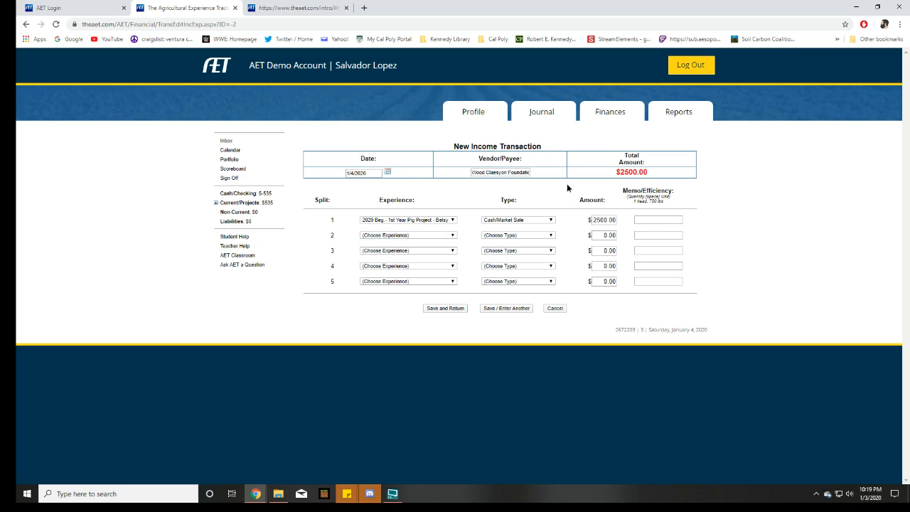
click(648, 221)
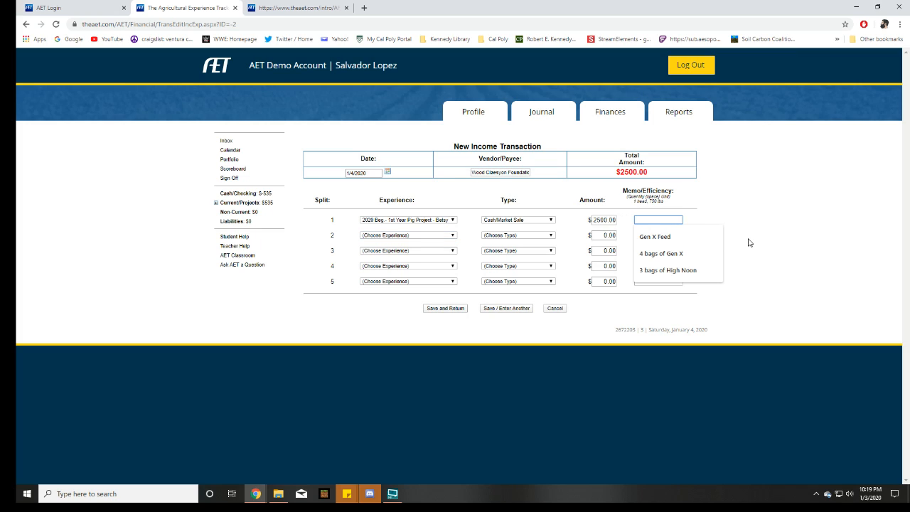
text(Sold Pig)
click(800, 245)
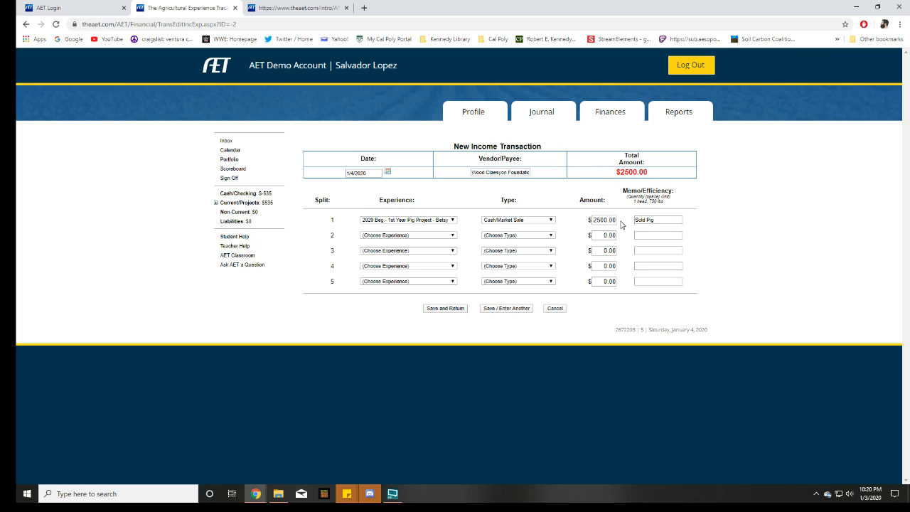
drag(664, 219, 586, 224)
click(585, 225)
click(445, 309)
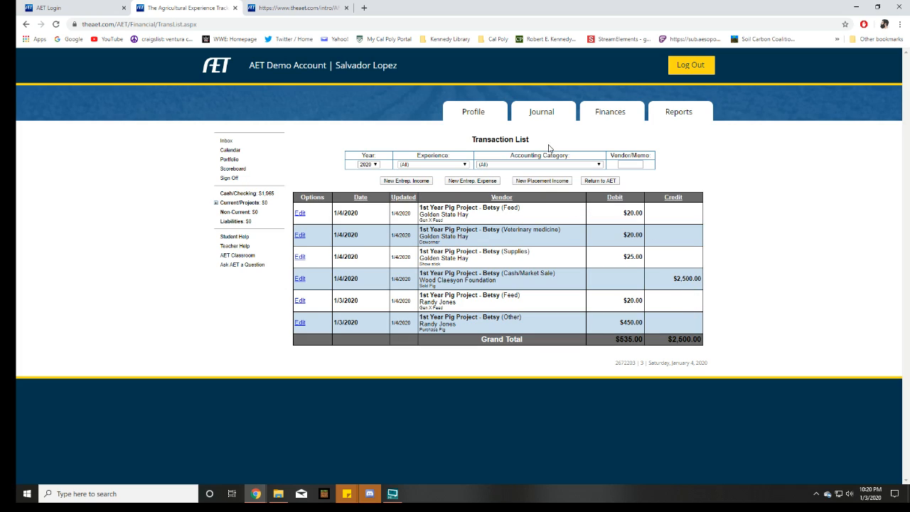
Review the list of financial entries, and open the Betsy pig project's budget from the Project/Experience Manager
click(610, 112)
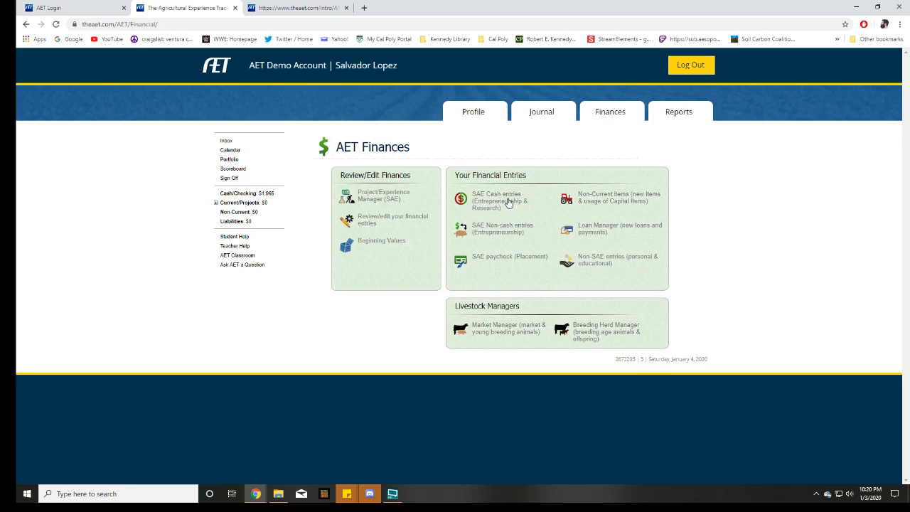
click(370, 223)
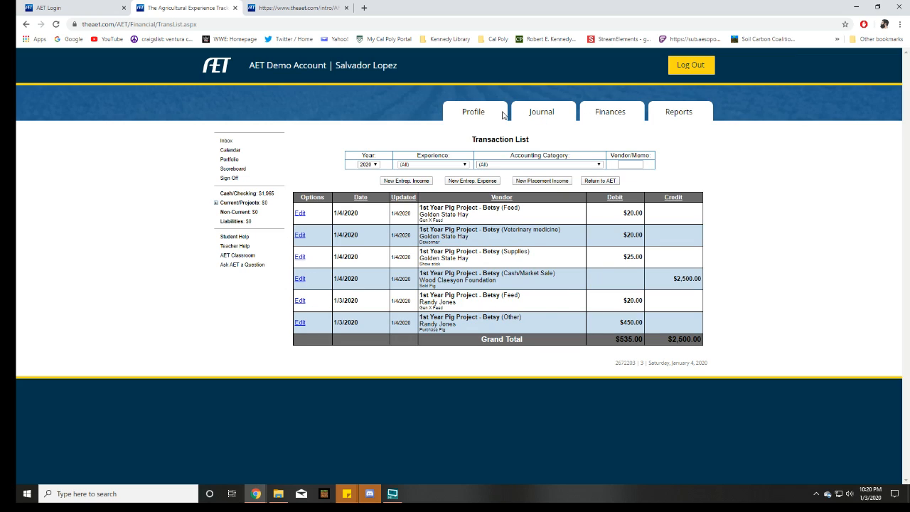
click(539, 117)
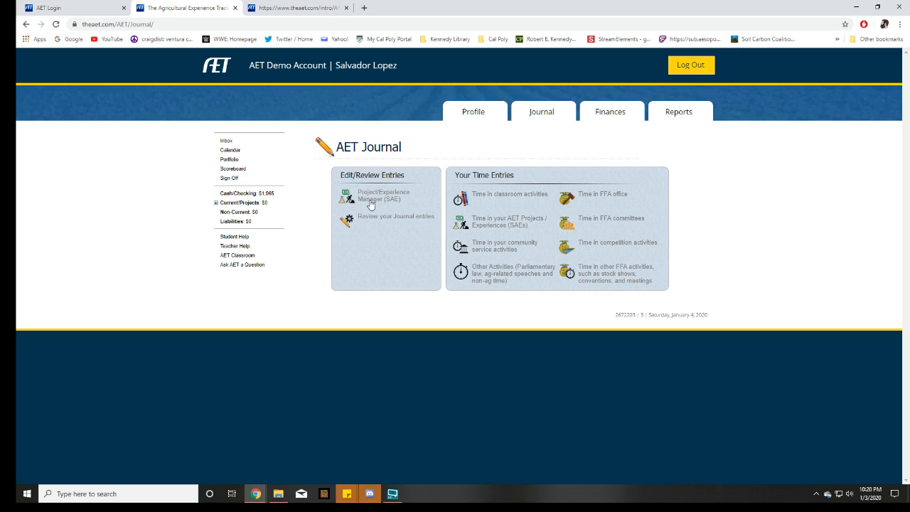
click(370, 203)
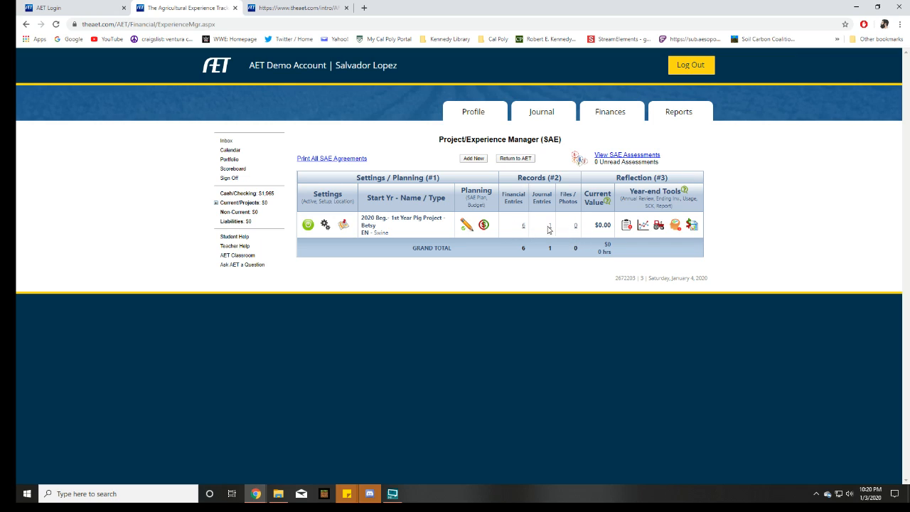
click(483, 226)
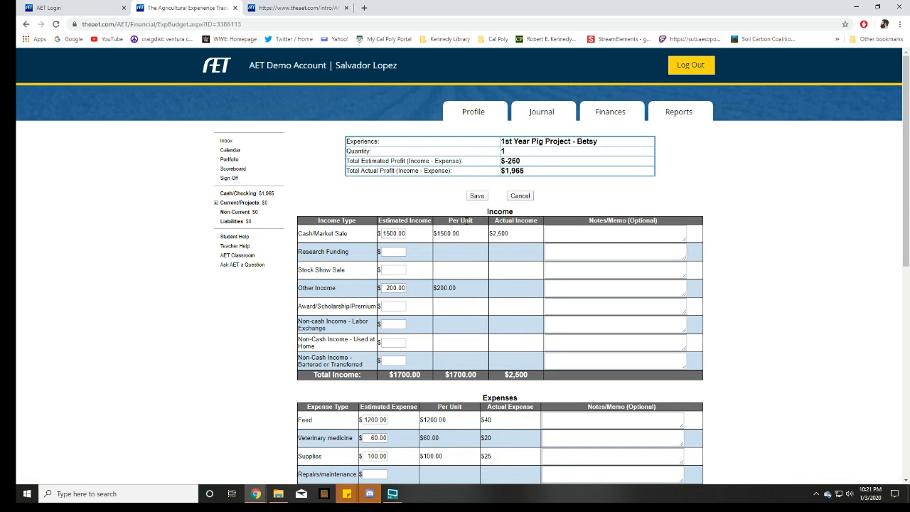
Compare the estimated and actual Cash/Market Sale income in the Betsy project's budget
scroll(466, 221, down, 1)
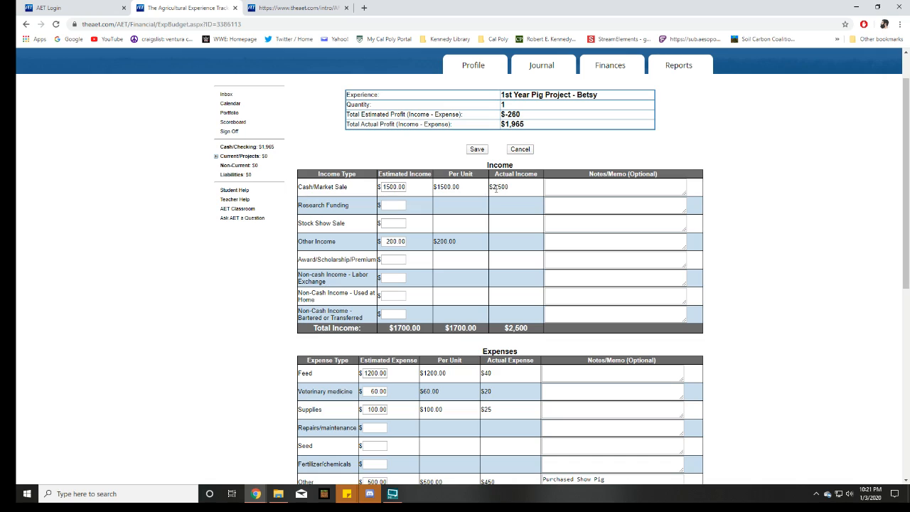
mouse_move(491, 186)
mouse_down()
mouse_move(512, 199)
mouse_move(488, 175)
mouse_move(496, 187)
mouse_up()
click(500, 188)
scroll(465, 206, down, 1)
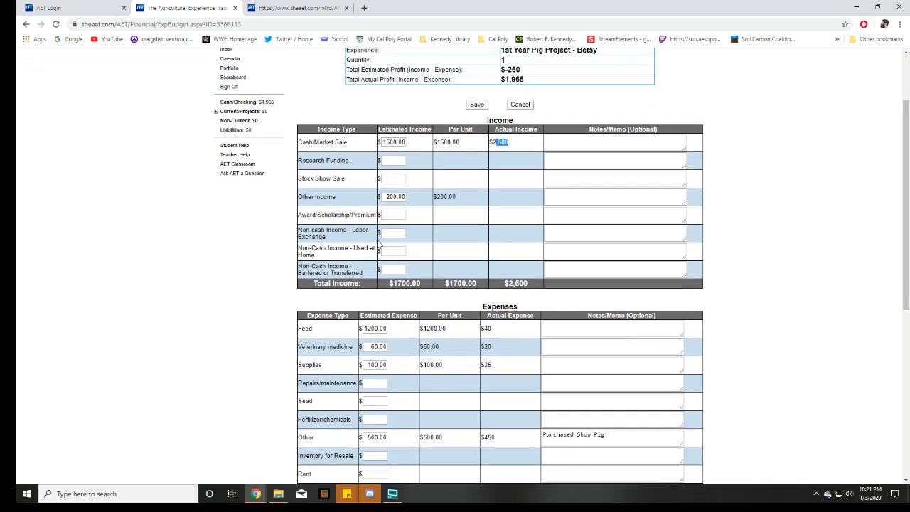
click(488, 198)
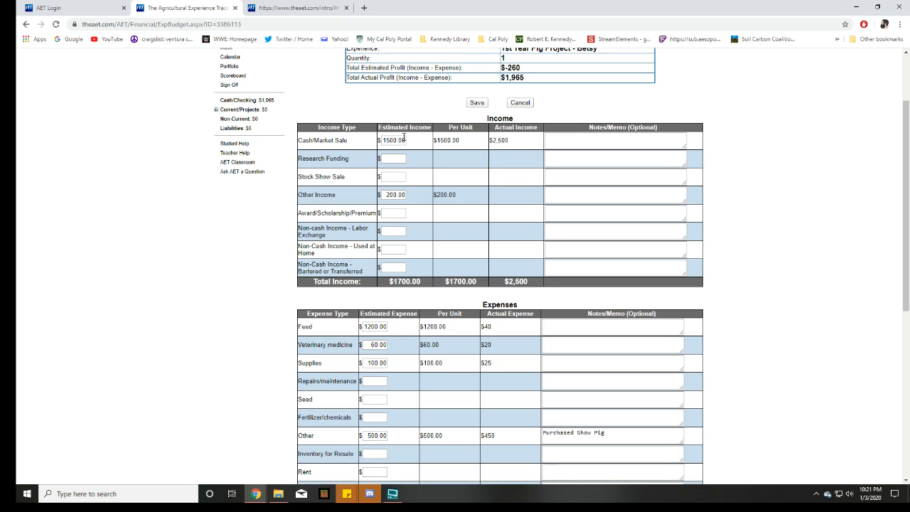
Compare estimated and actual expenses for Feed, Veterinary medicine and Other, down to the total expense row
scroll(451, 207, down, 3)
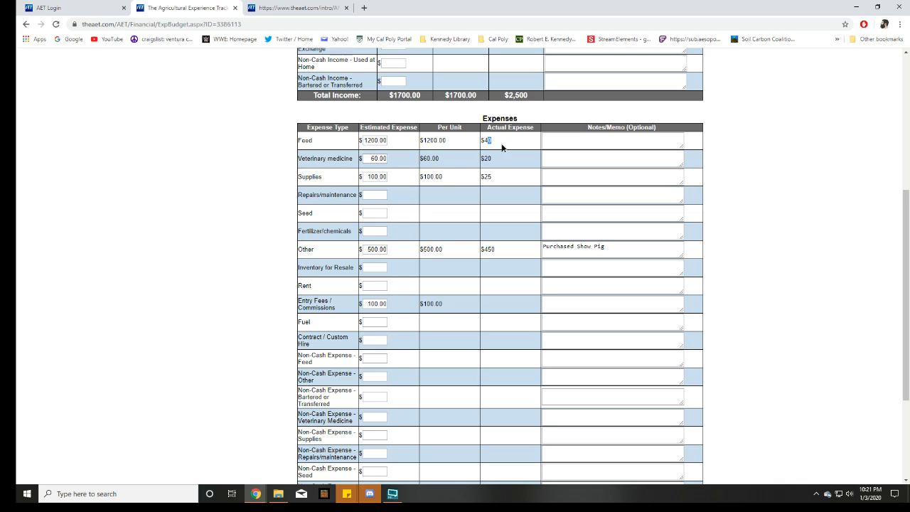
drag(448, 140, 416, 146)
click(496, 140)
double_click(424, 158)
click(504, 158)
scroll(513, 184, down, 1)
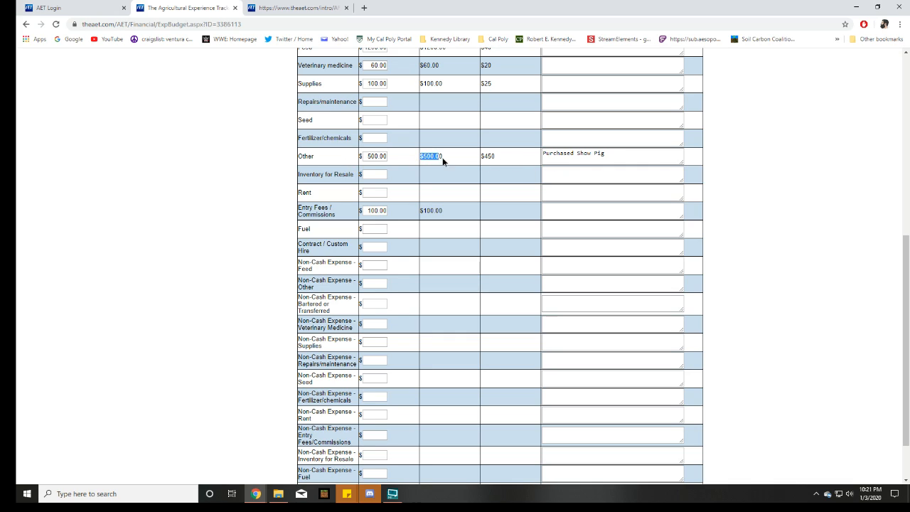
drag(502, 162, 481, 158)
click(510, 197)
scroll(476, 207, down, 1)
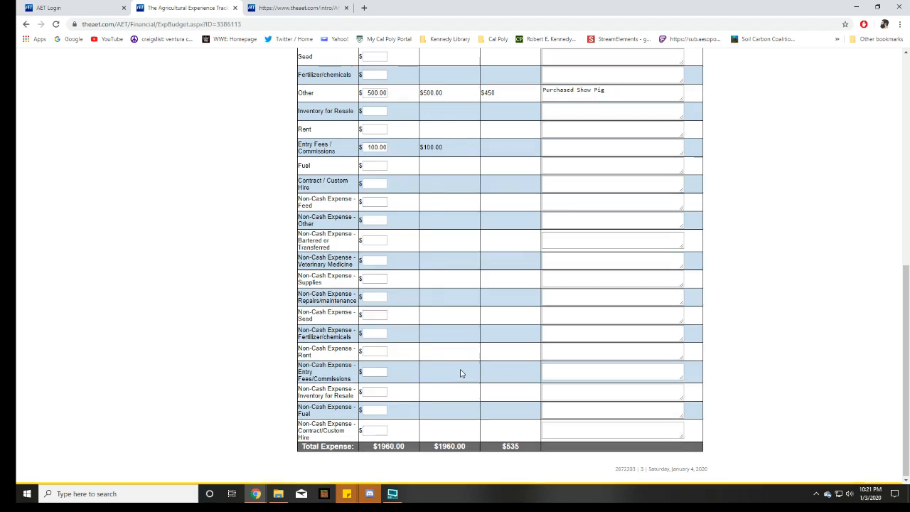
scroll(462, 372, up, 3)
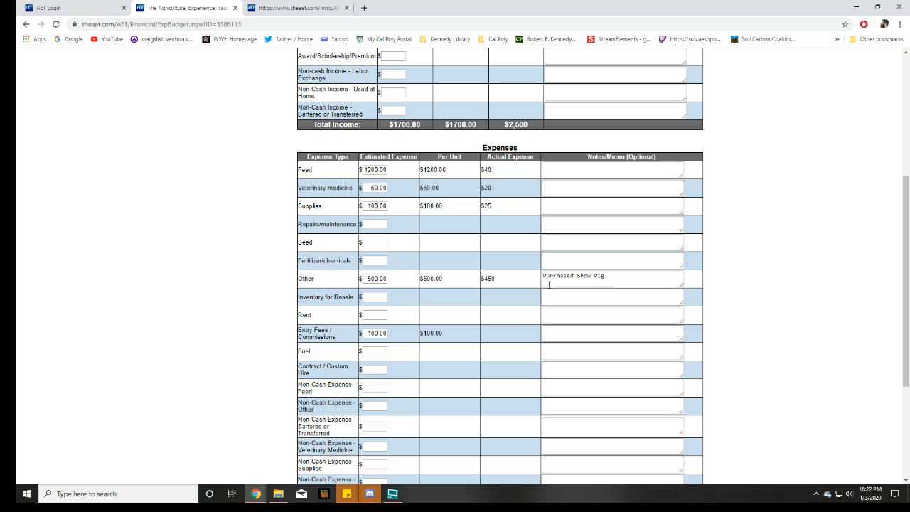
scroll(455, 292, down, 4)
Compare the project's total estimated profit with its total actual profit in the budget summary
scroll(468, 322, up, 10)
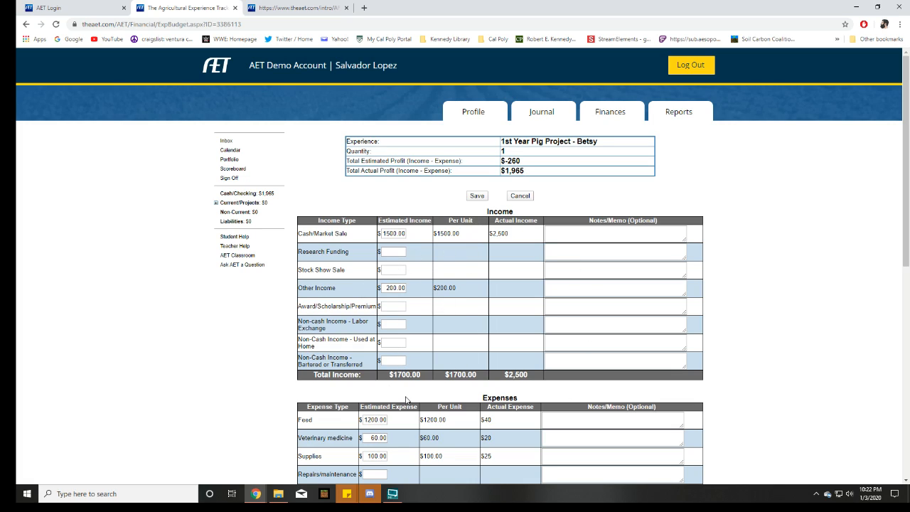
scroll(440, 263, down, 2)
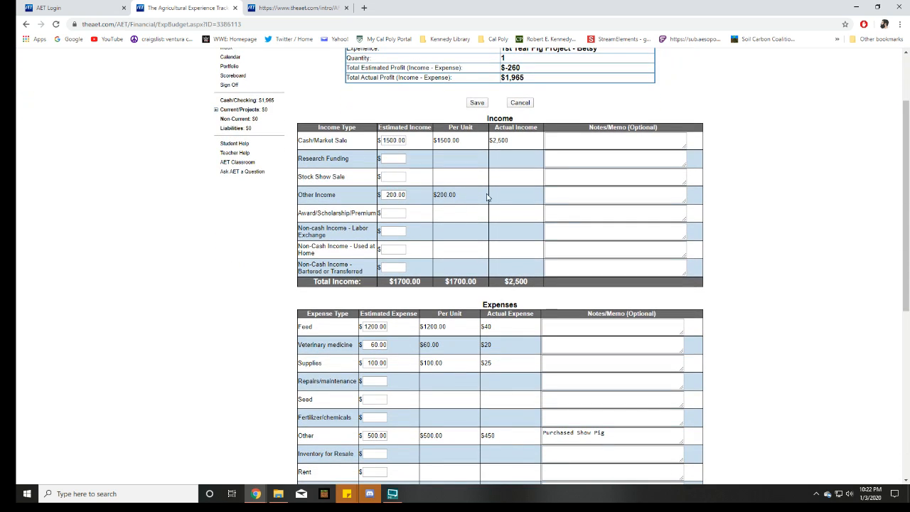
scroll(490, 270, up, 2)
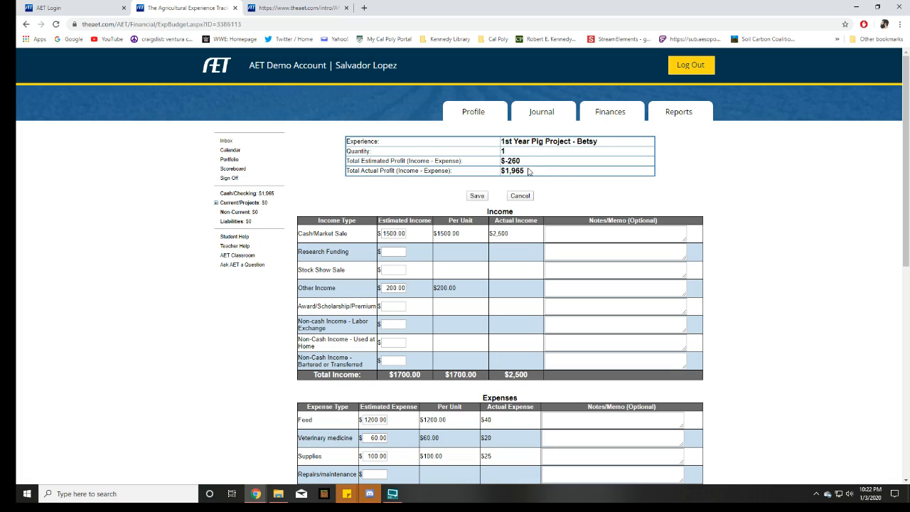
drag(327, 173, 558, 170)
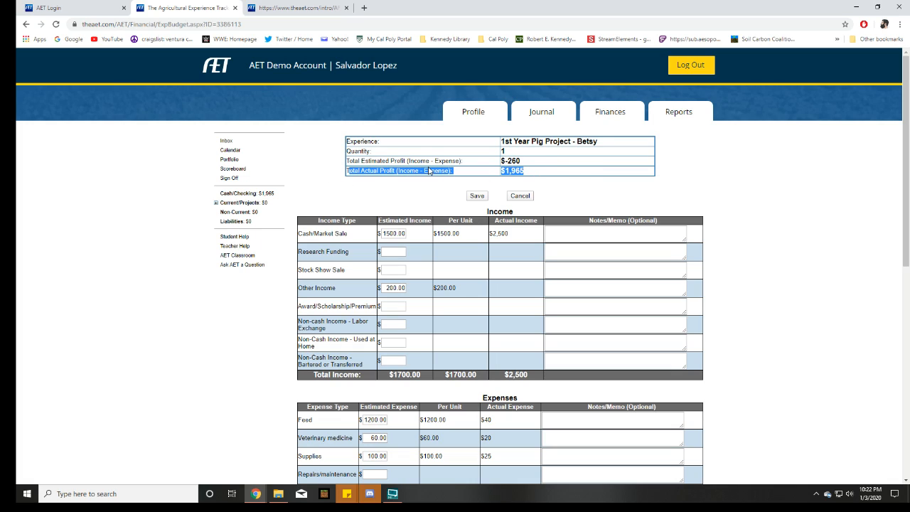
click(420, 163)
drag(345, 163, 370, 169)
click(502, 164)
click(412, 170)
drag(543, 170, 500, 172)
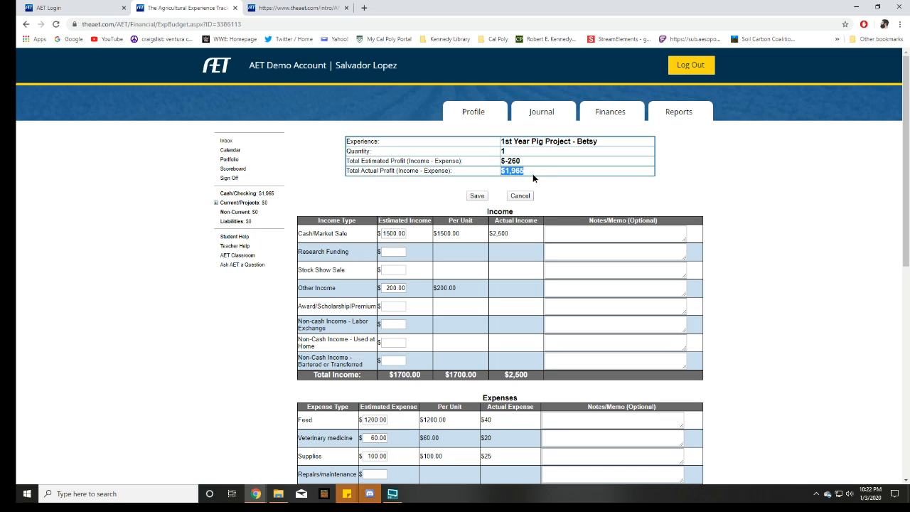
click(535, 179)
scroll(524, 354, down, 3)
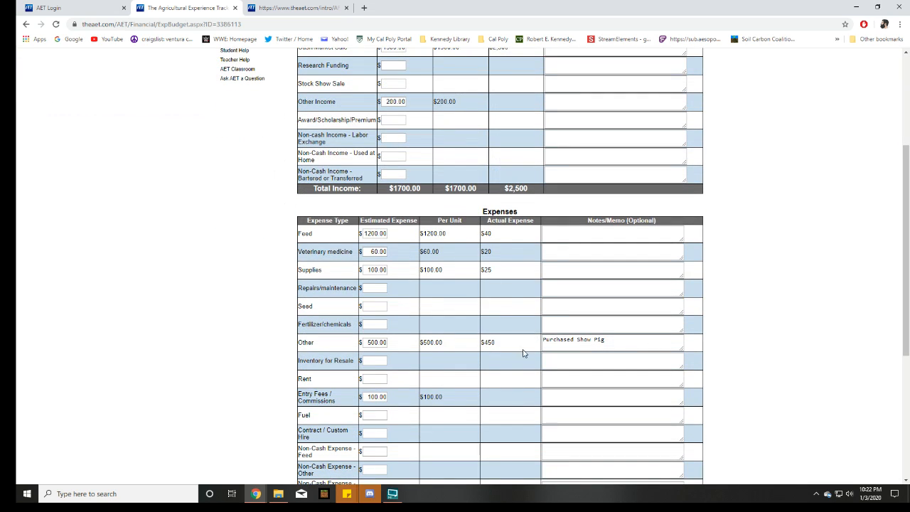
Check the Betsy project's total actual profit, and open its Annual Review of Scope from the Project/Experience Manager
scroll(526, 351, up, 3)
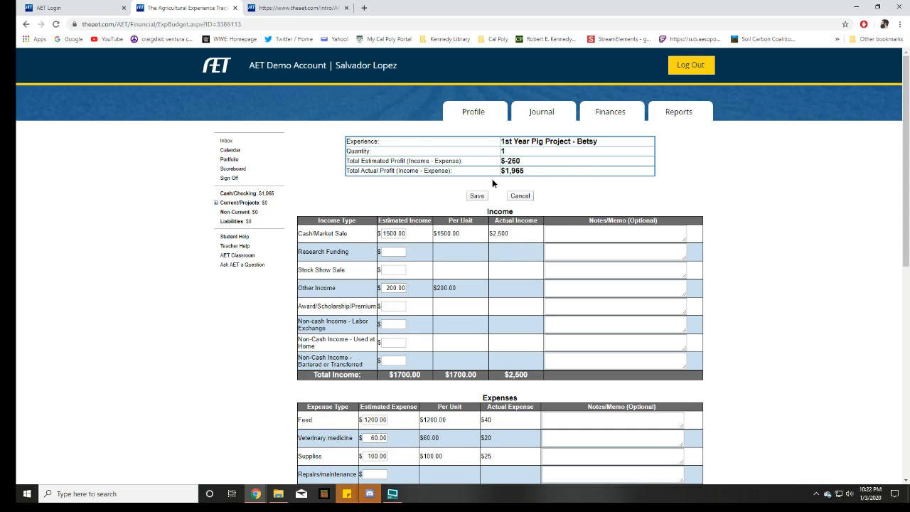
click(515, 171)
click(474, 114)
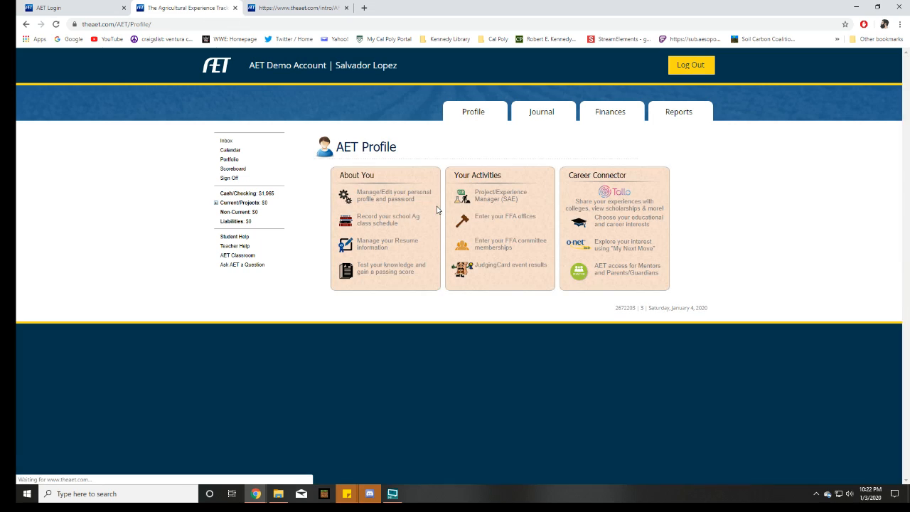
click(544, 118)
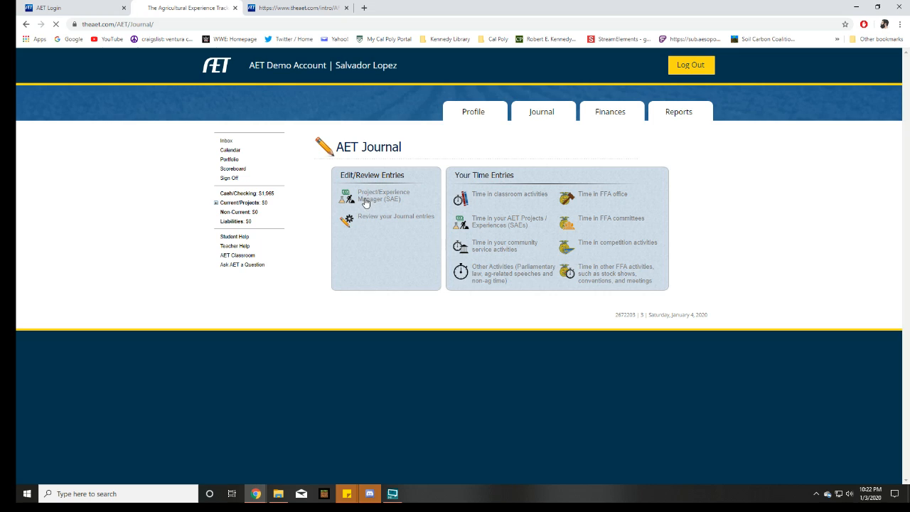
click(366, 203)
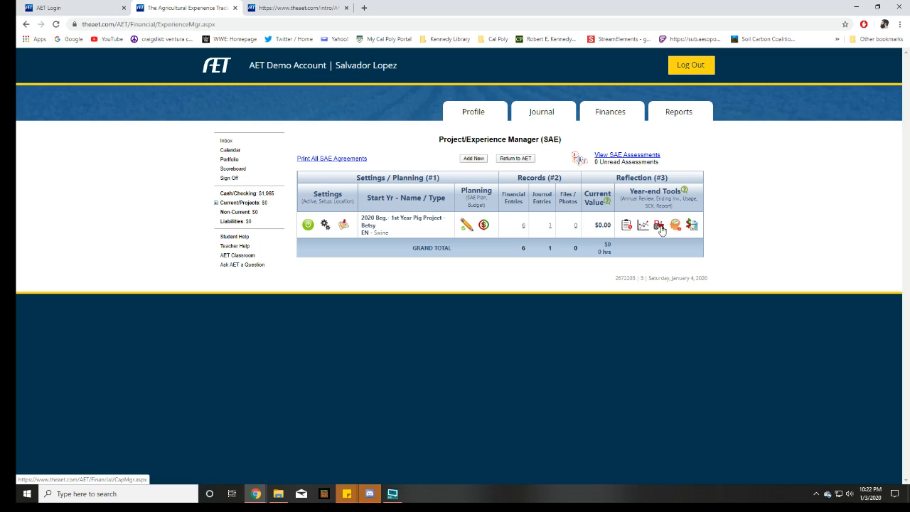
click(625, 228)
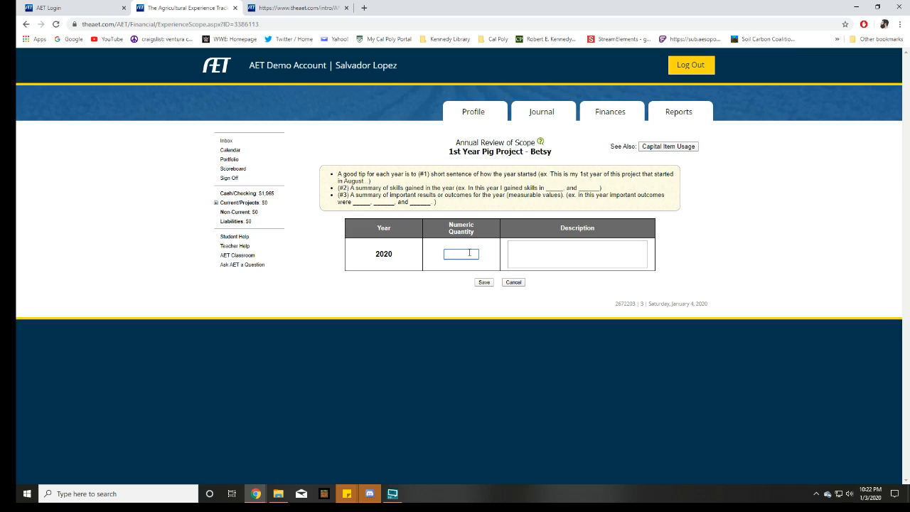
Set the 2020 quantity to 1.0 and enter the description "Betsy was a grEAT PIG." followed by filler lines of dashes
key(Tab)
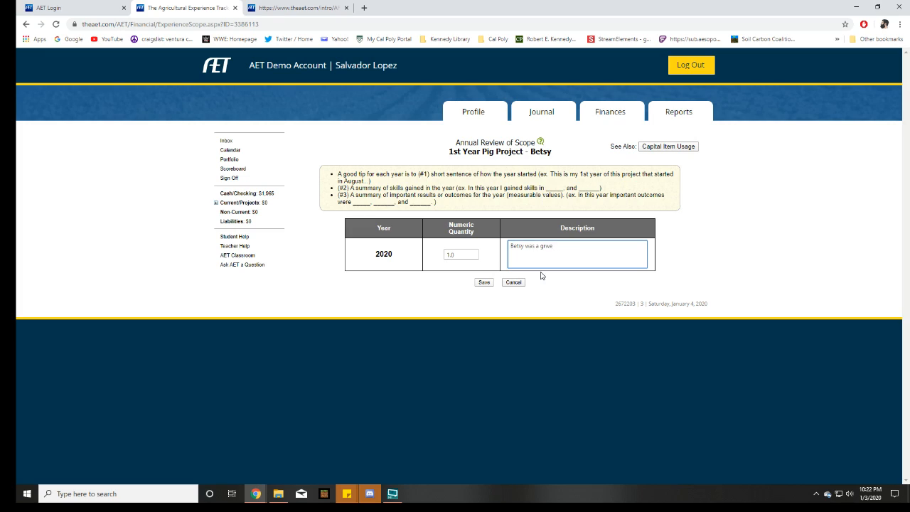
text(Betsy was a grEAT PIG.)
key(Return)
text(------------)
key(Return)
text(-)
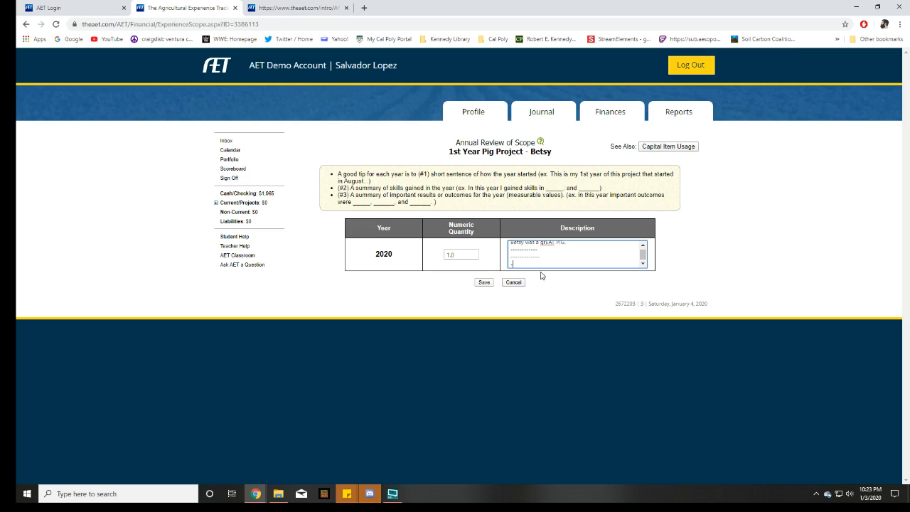
text(---------)
key(Return)
Delete the dashed lines and the capitalised ending from the 2020 description, and save the annual review
key(BackSpace)
key(BackSpace)
key(BackSpace)
key(BackSpace)
key(BackSpace)
key(BackSpace)
key(BackSpace)
key(BackSpace)
key(BackSpace)
key(BackSpace)
key(BackSpace)
key(BackSpace)
key(BackSpace)
key(BackSpace)
key(BackSpace)
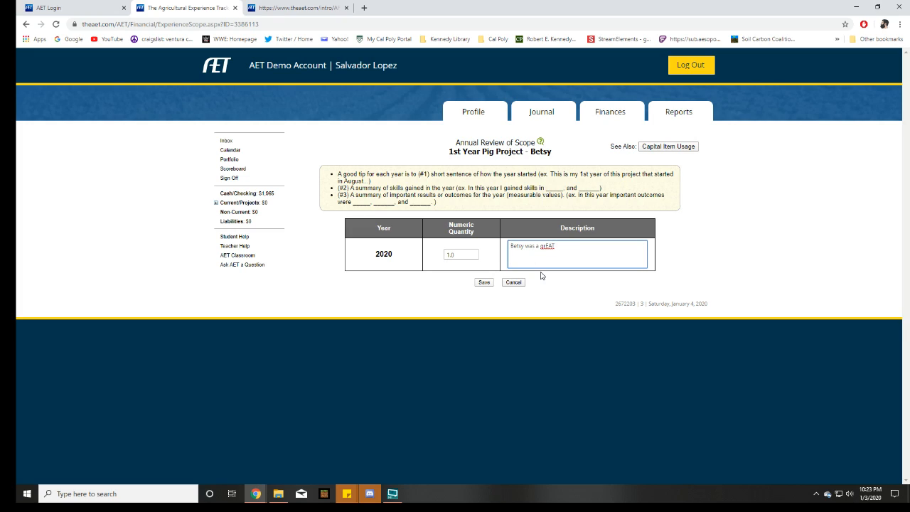
key(BackSpace)
key(BackSpace)
key(BackSpace)
key(BackSpace)
key(BackSpace)
key(BackSpace)
key(BackSpace)
key(BackSpace)
key(BackSpace)
key(BackSpace)
key(BackSpace)
key(BackSpace)
key(BackSpace)
key(BackSpace)
key(BackSpace)
key(BackSpace)
key(BackSpace)
key(BackSpace)
key(BackSpace)
click(484, 282)
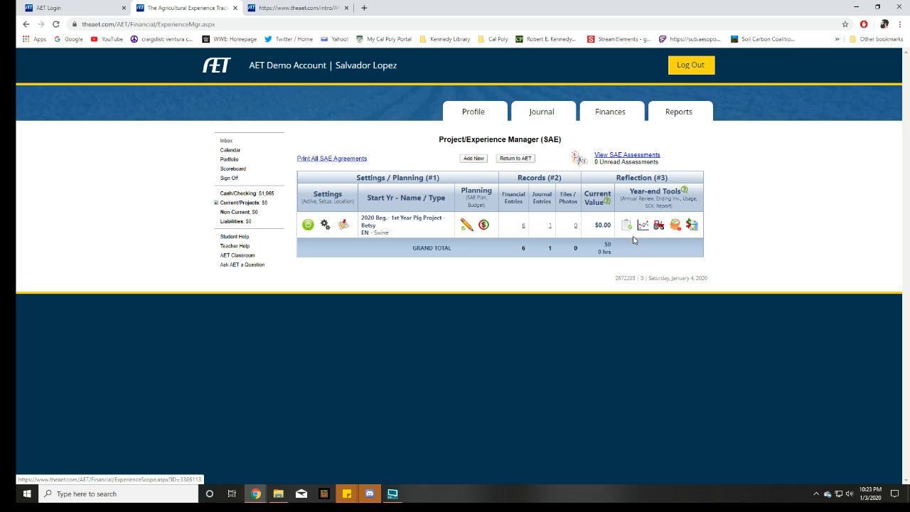
Open the Betsy project's Skills, Competencies, and Knowledge reflection and review the planned skill and activities for AS.02.01
click(675, 226)
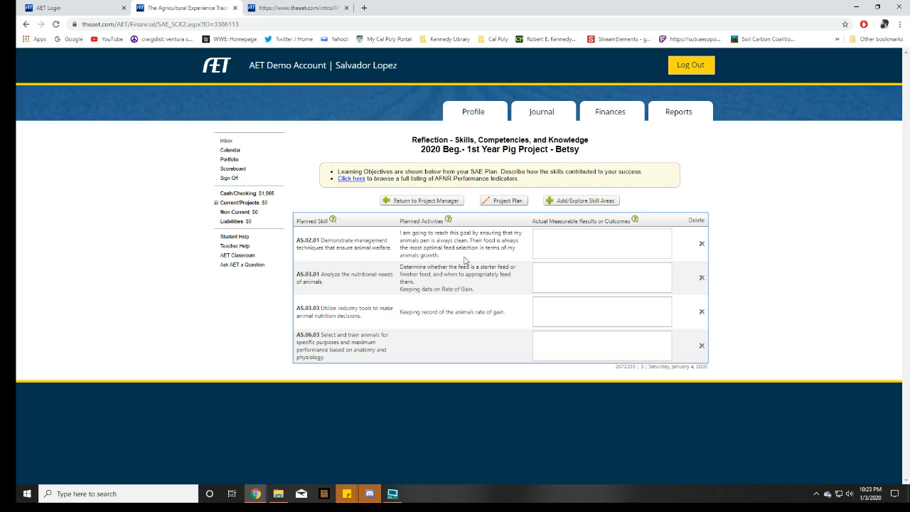
drag(466, 261, 400, 239)
click(442, 254)
drag(468, 254, 325, 235)
click(312, 242)
click(548, 250)
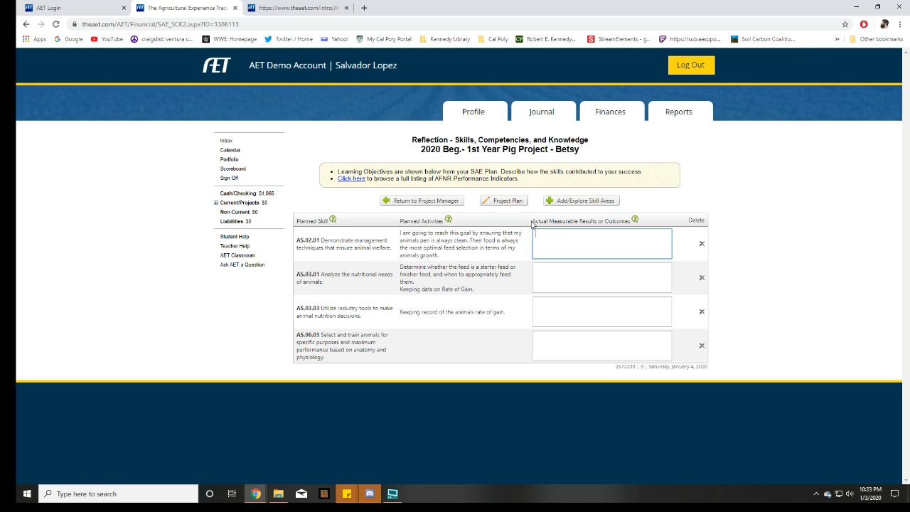
click(575, 220)
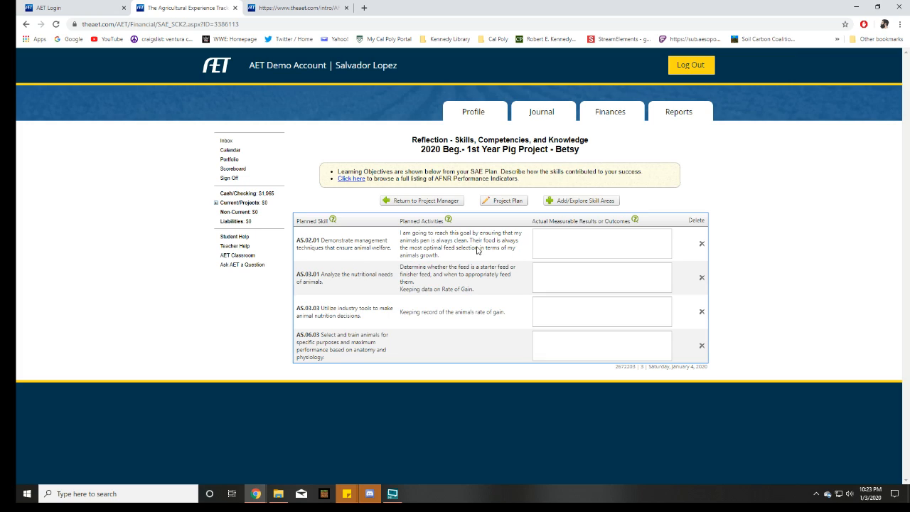
Enter "I walked my pig, I walked it everyday" as the actual outcome for AS.02.01, and return to the Project Manager
click(571, 242)
text(I walked)
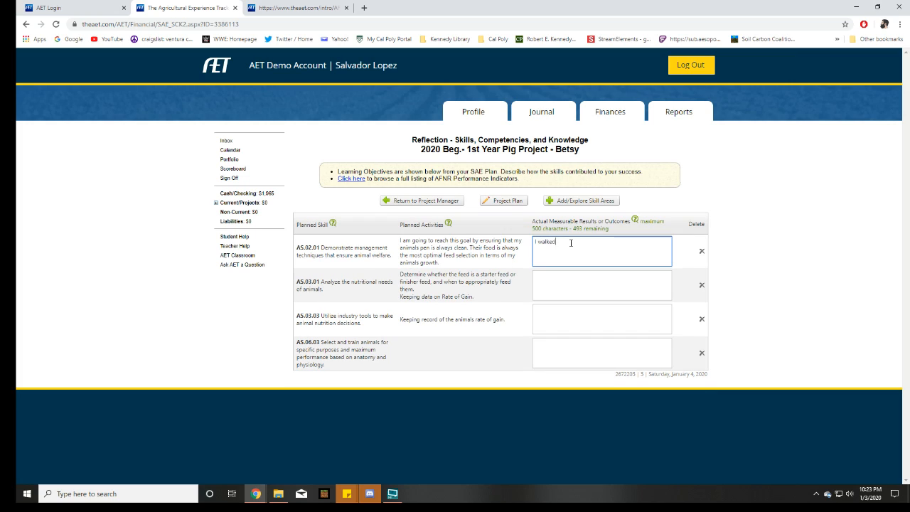
text( my)
text(!@)
click(601, 291)
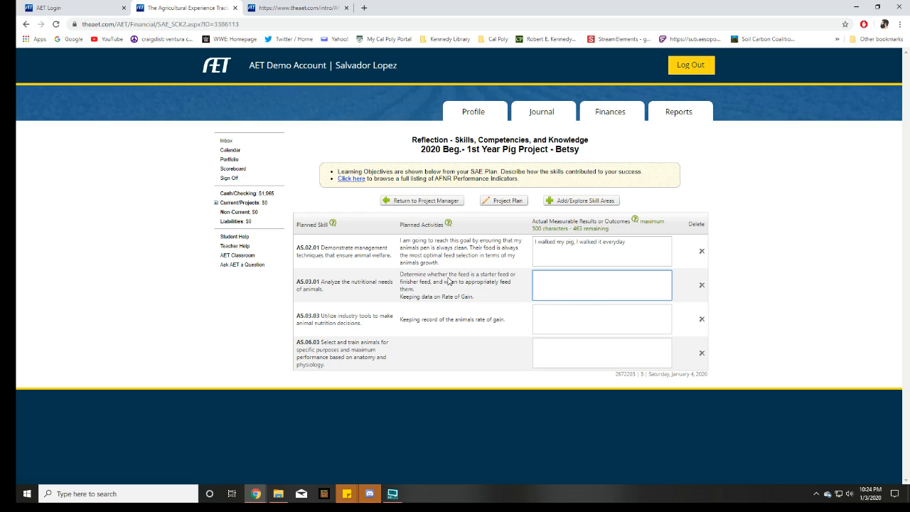
click(614, 320)
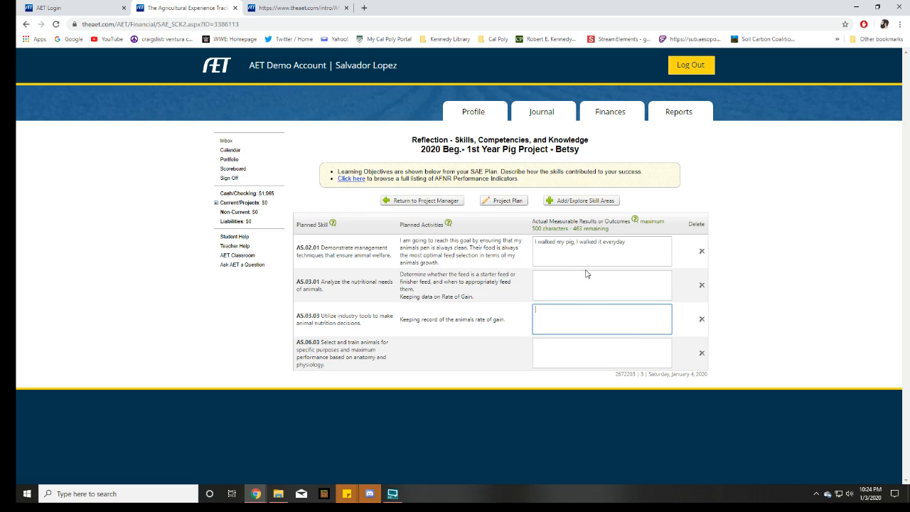
click(422, 202)
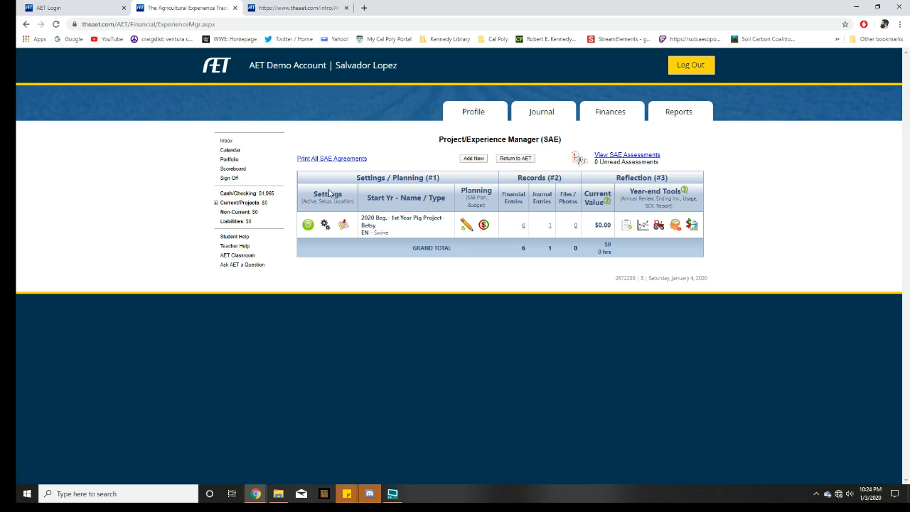
Try to open the Journal page and reload it
click(544, 116)
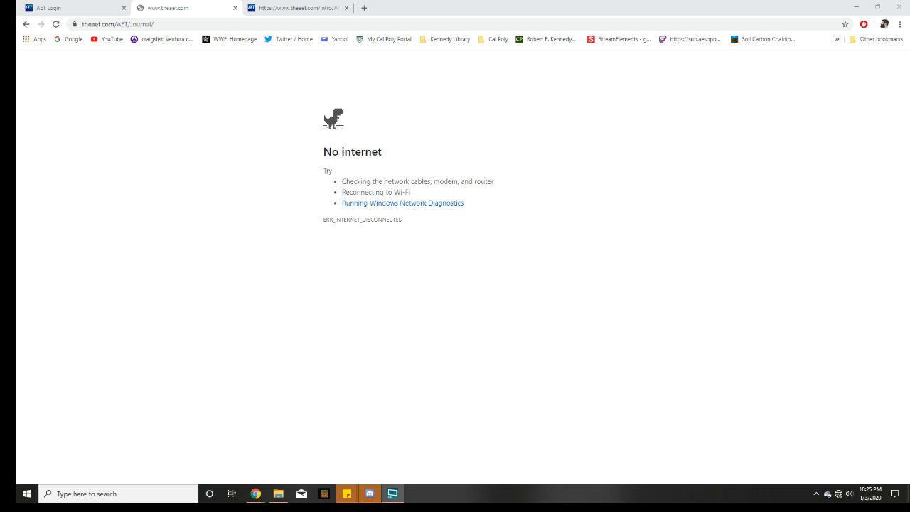
click(57, 26)
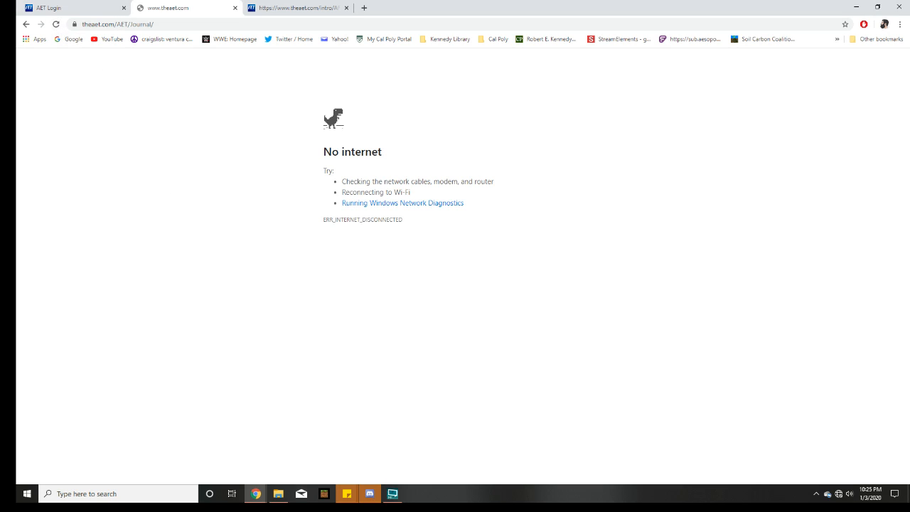